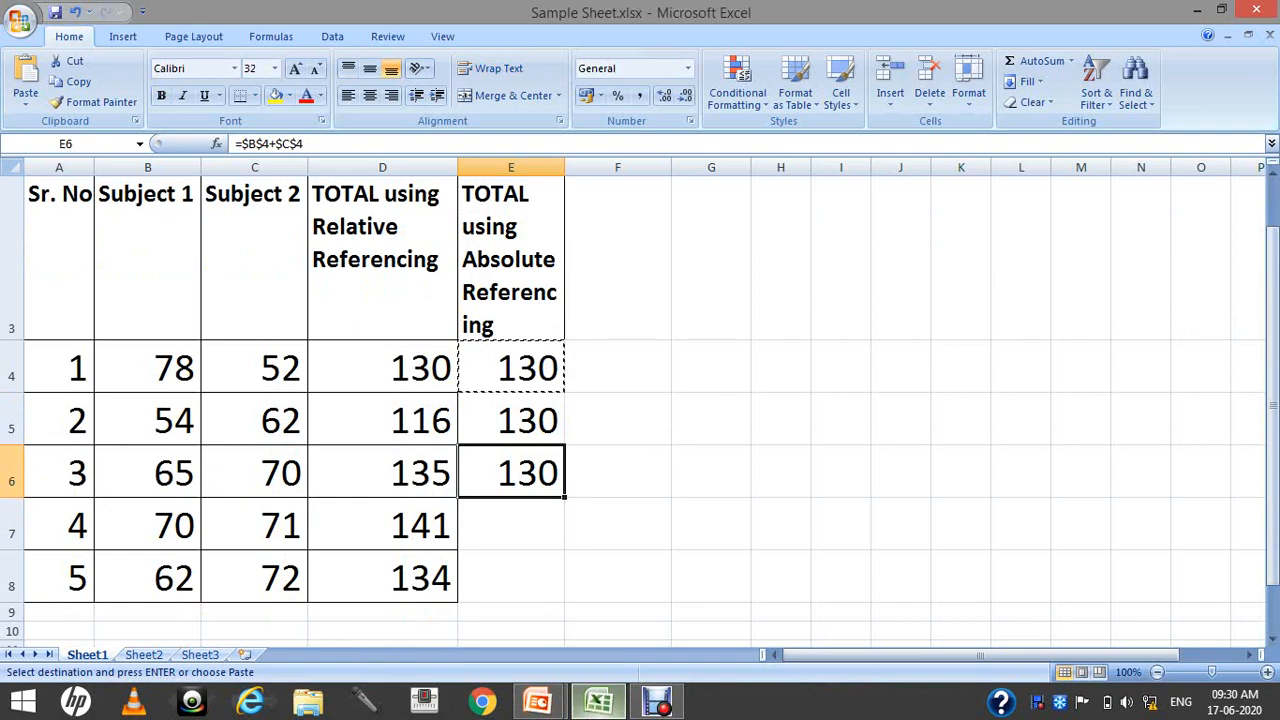
# Check the absolute-reference formulas in E4 to E6 and copy the total from E6 into E7
pyautogui.click(511, 367)
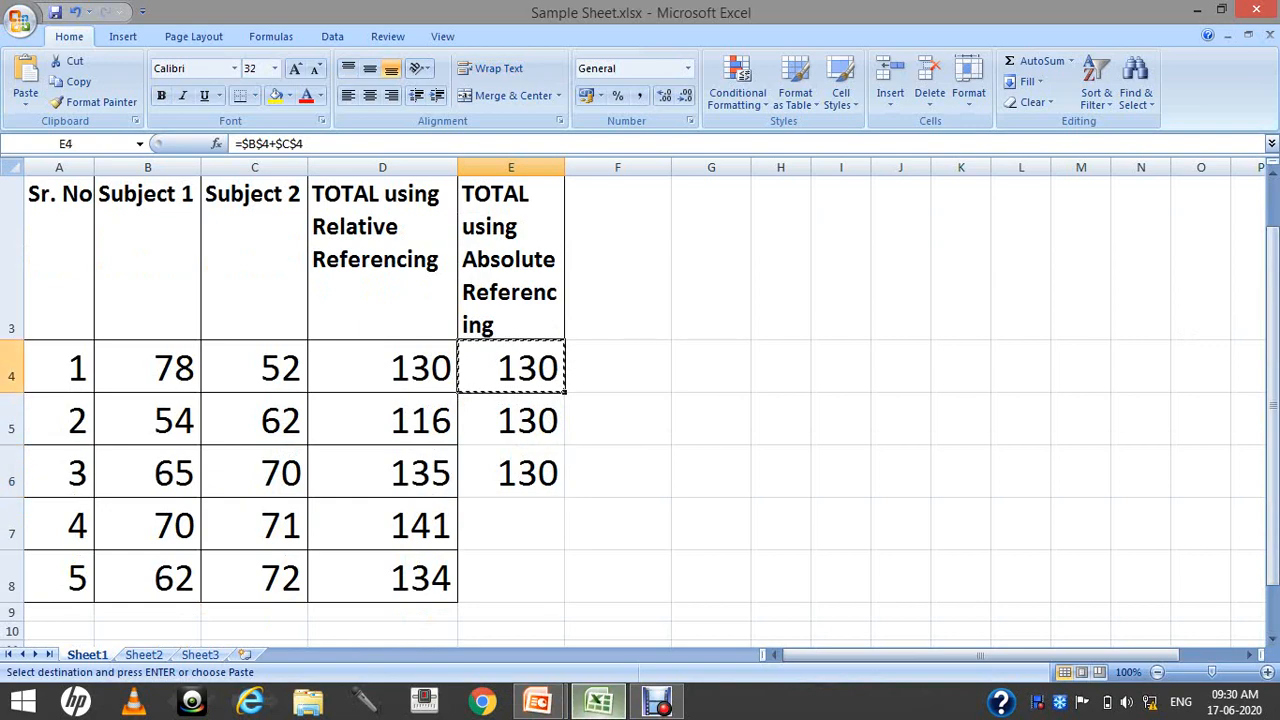
pyautogui.click(511, 420)
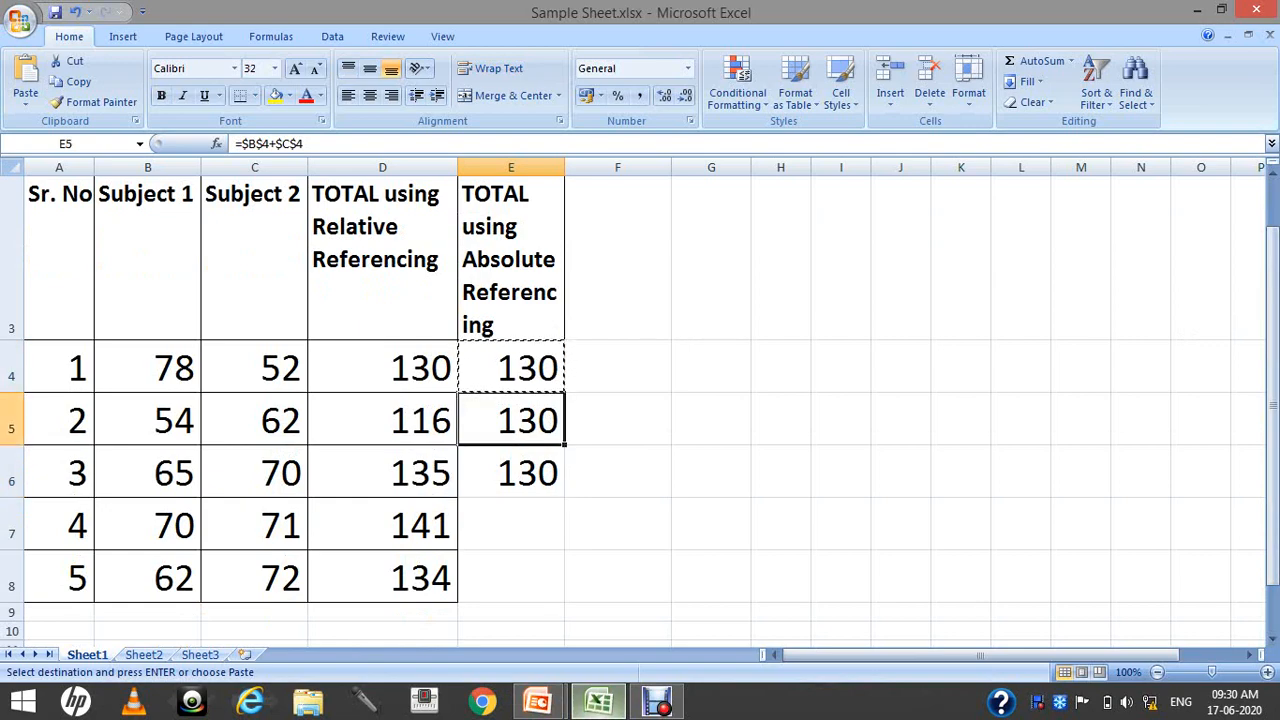
pyautogui.click(511, 473)
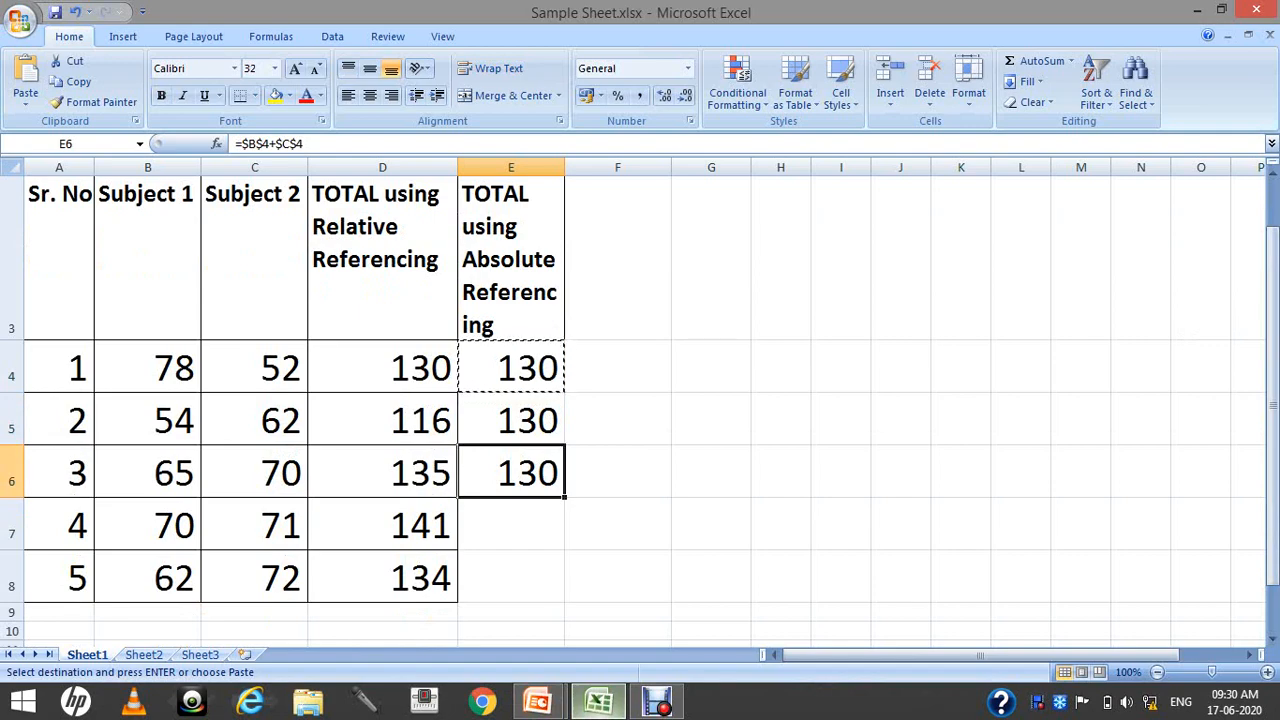
pyautogui.rightClick(530, 478)
pyautogui.click(574, 203)
pyautogui.click(511, 525)
pyautogui.rightClick(513, 522)
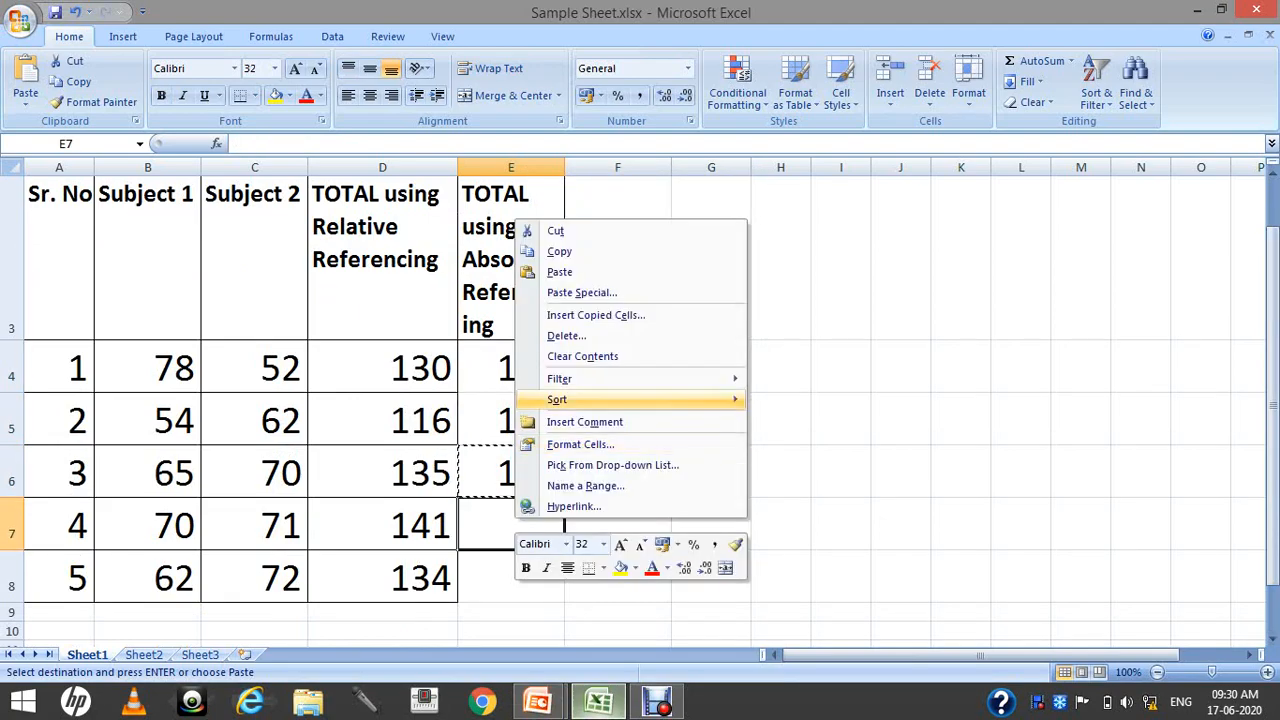
pyautogui.click(560, 272)
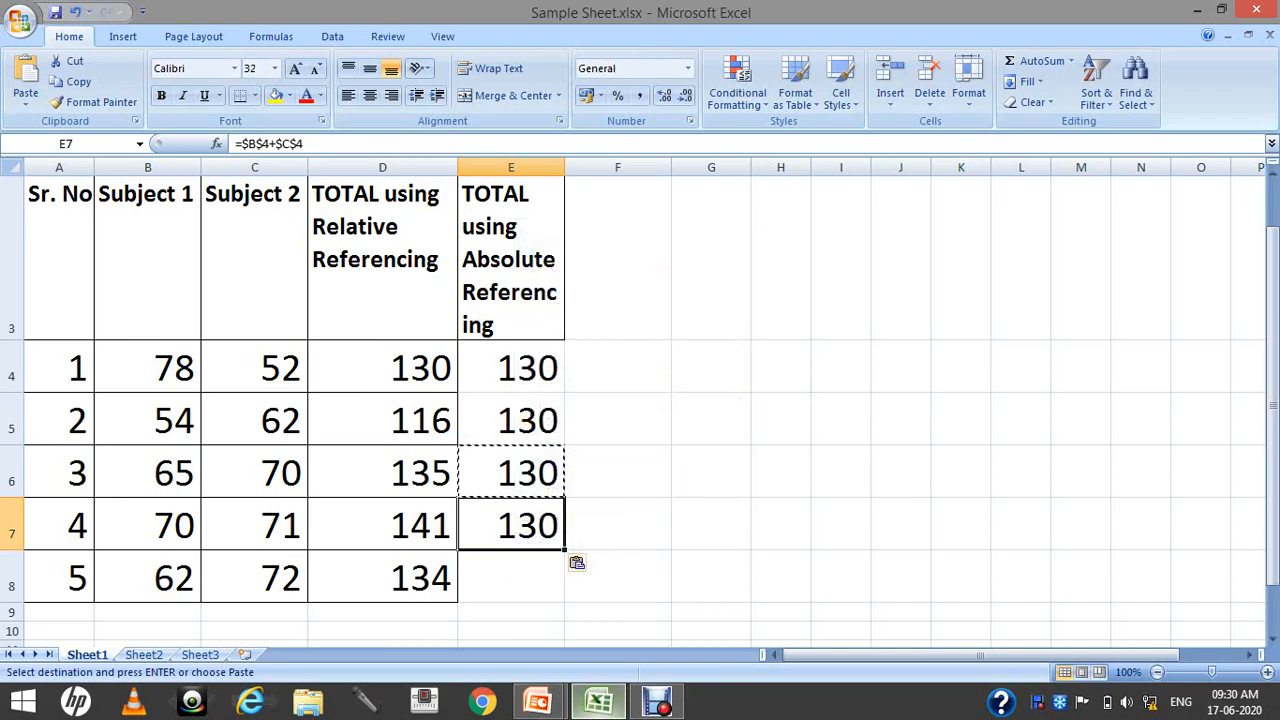
# Paste the copied absolute-reference total into E8 and check which cells its formula references
pyautogui.click(511, 577)
pyautogui.rightClick(514, 577)
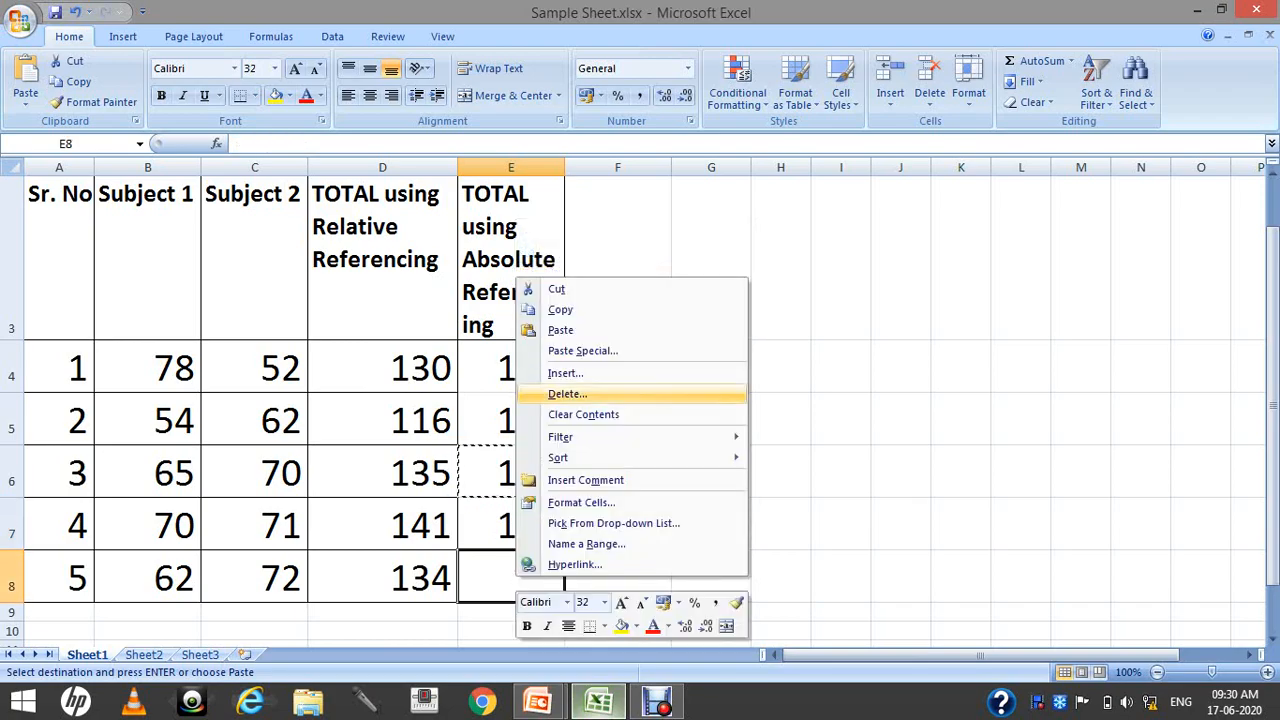
pyautogui.click(560, 330)
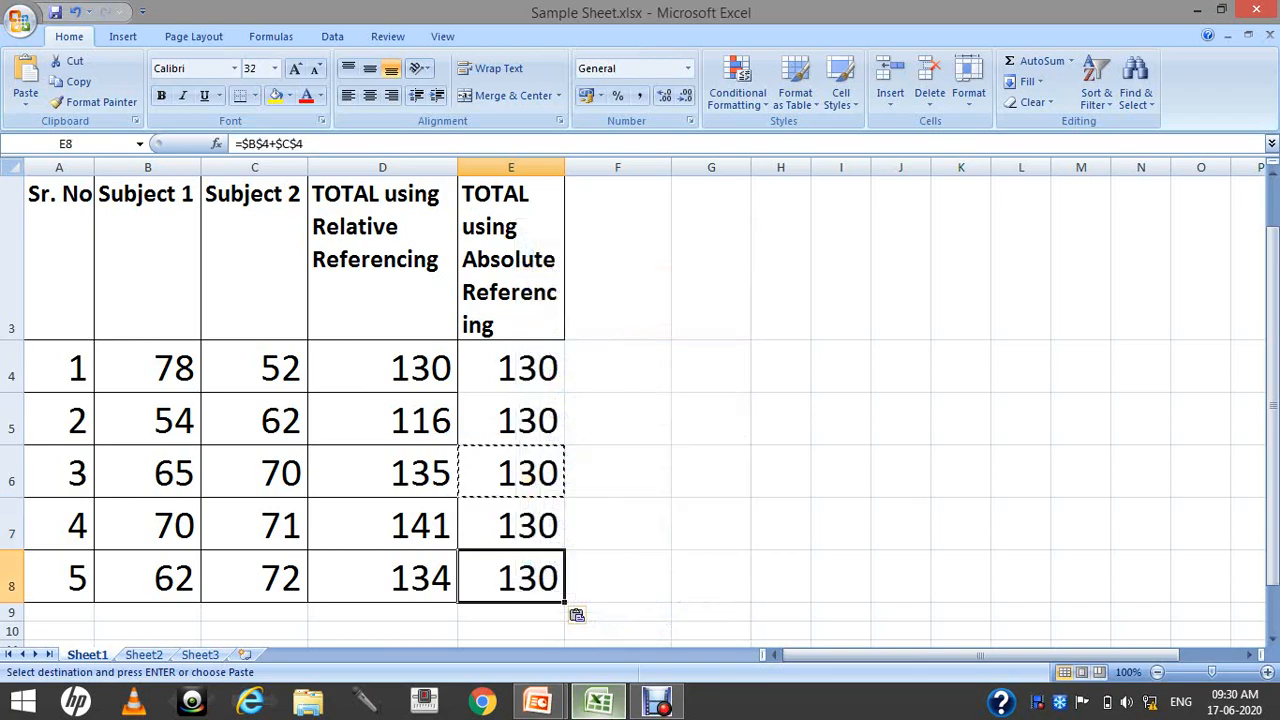
pyautogui.press('F2')
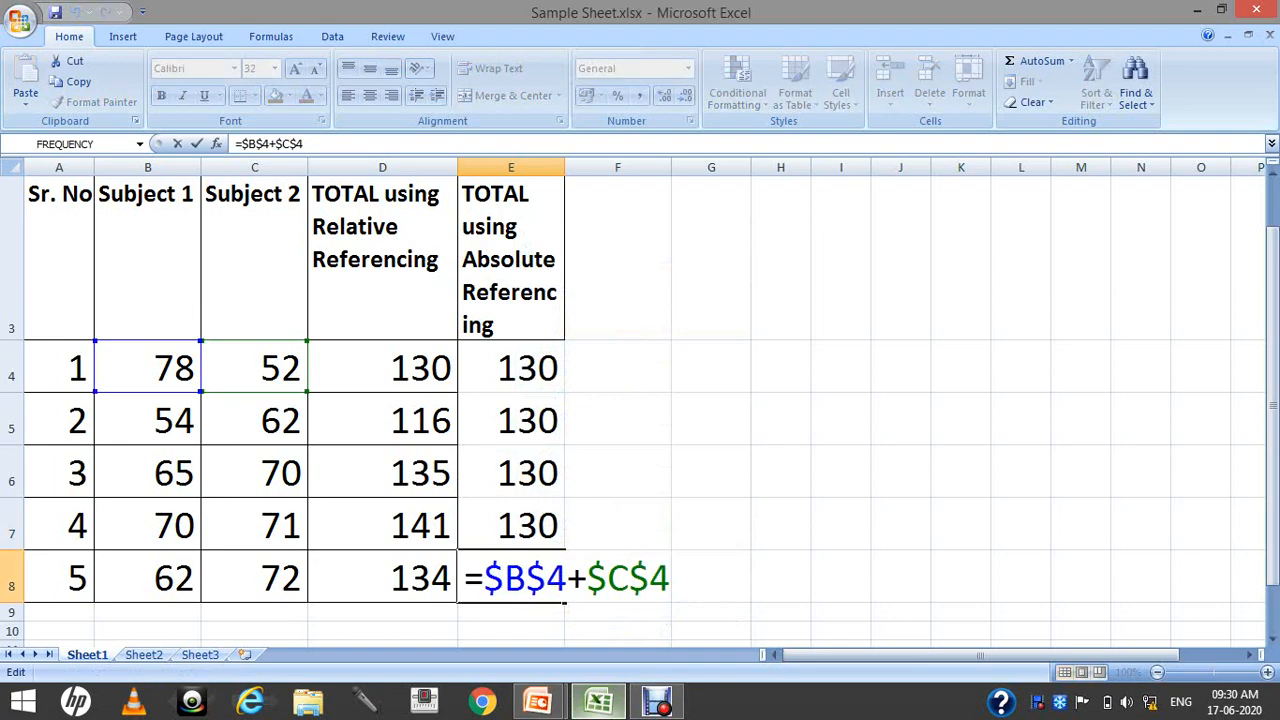
pyautogui.click(711, 577)
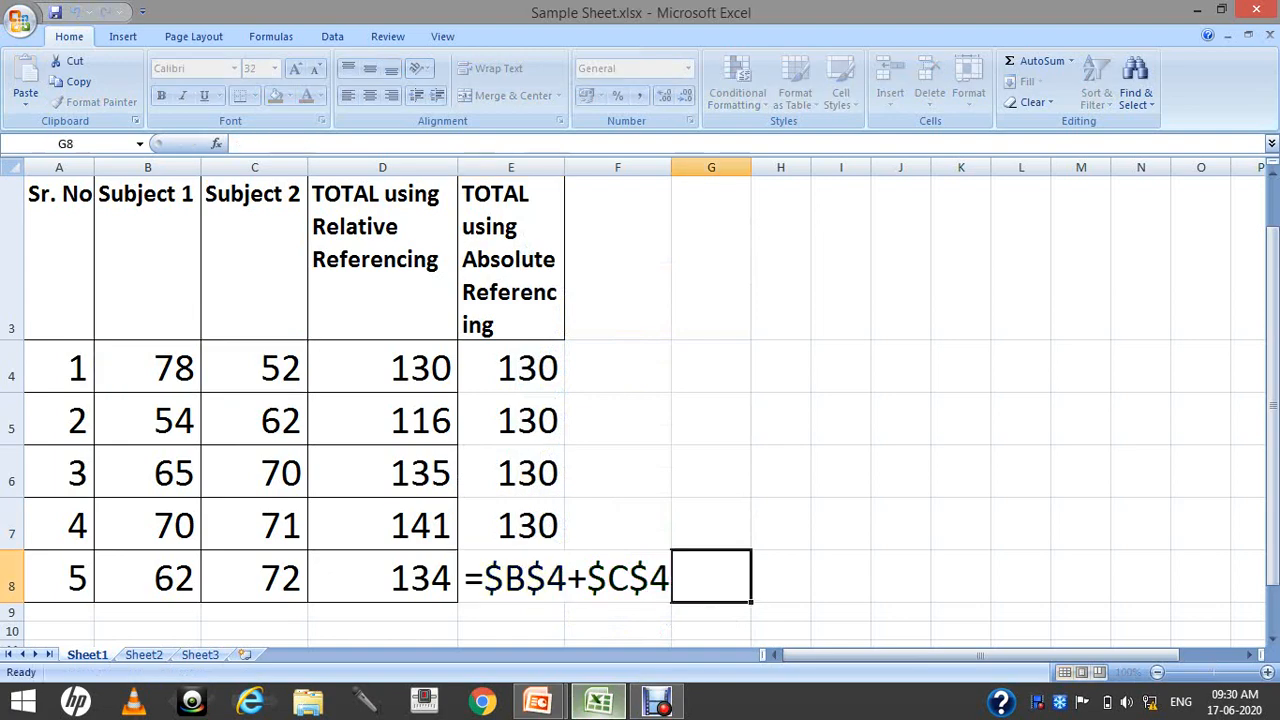
pyautogui.click(511, 577)
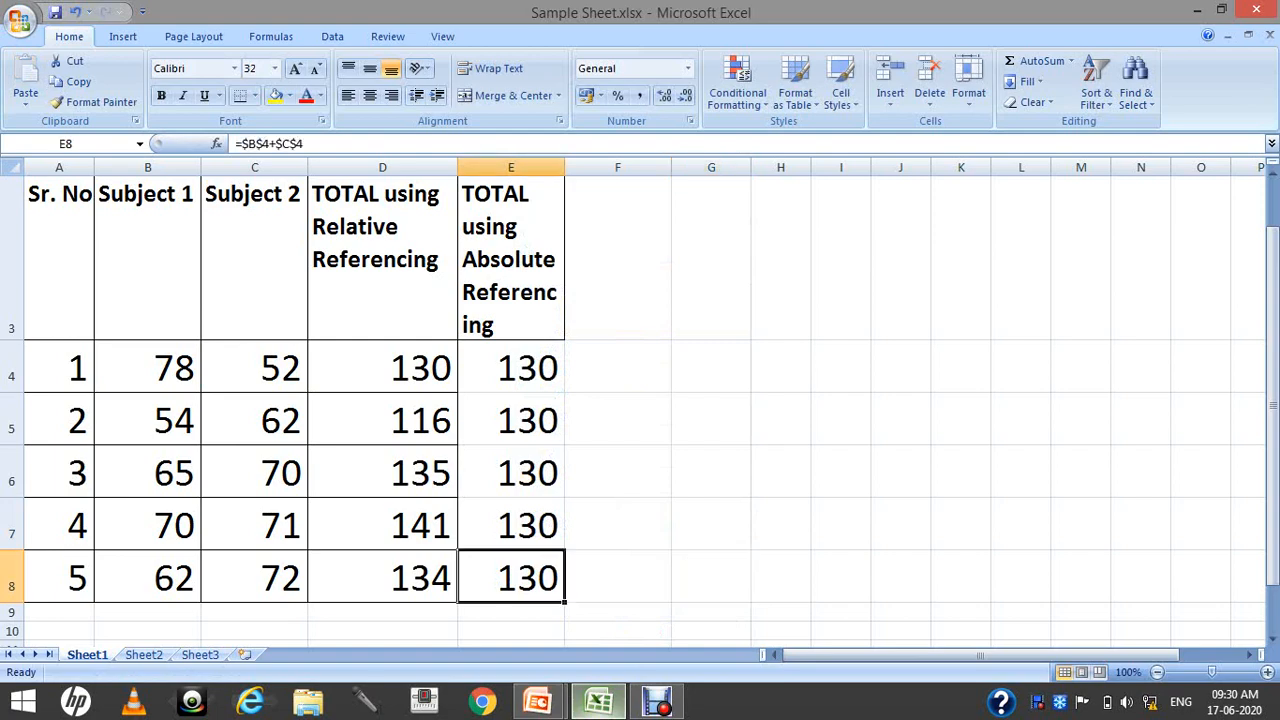
# Copy the "TOTAL using Absolute Referencing" heading from E3 into F3
pyautogui.click(511, 259)
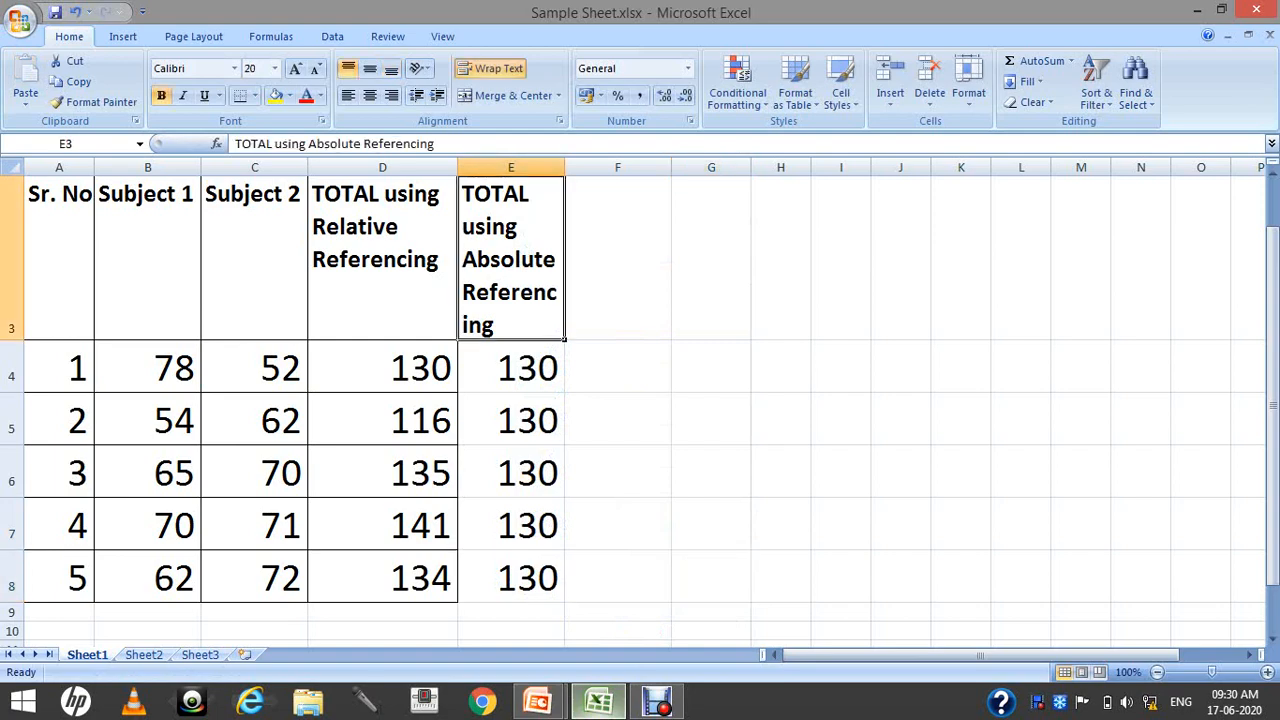
pyautogui.hotkey('ctrl', 'c')
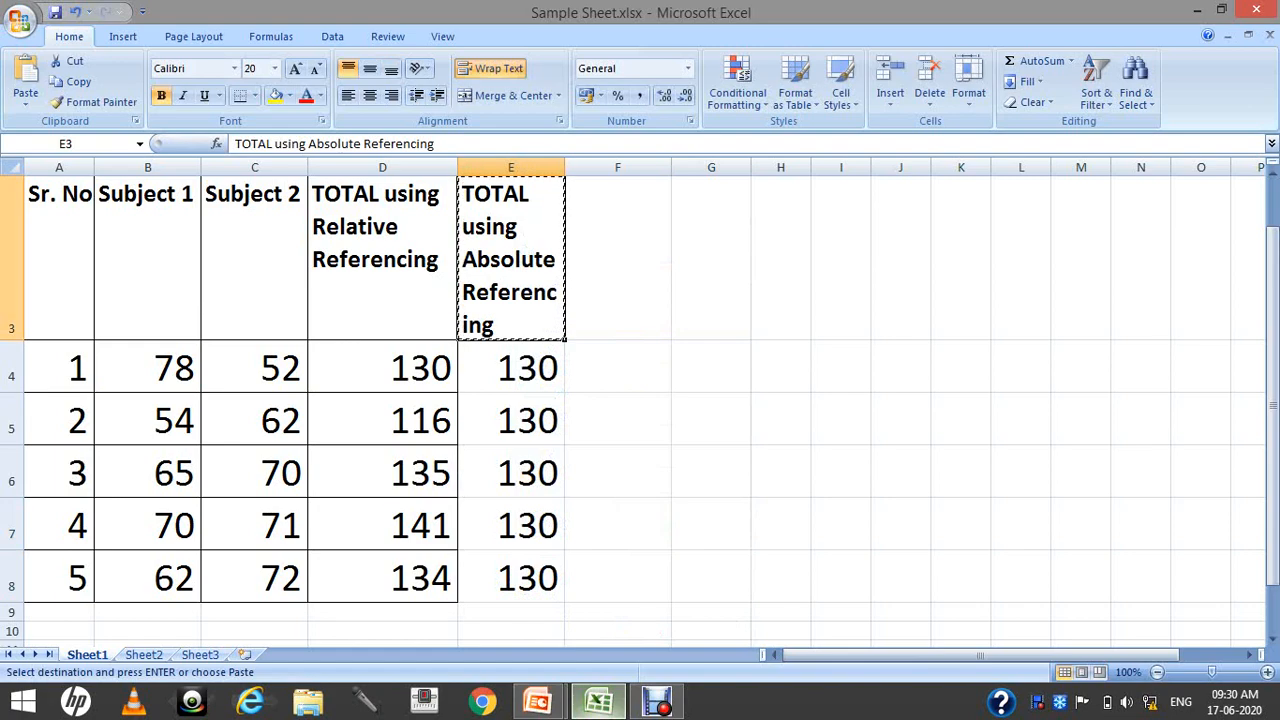
pyautogui.click(618, 259)
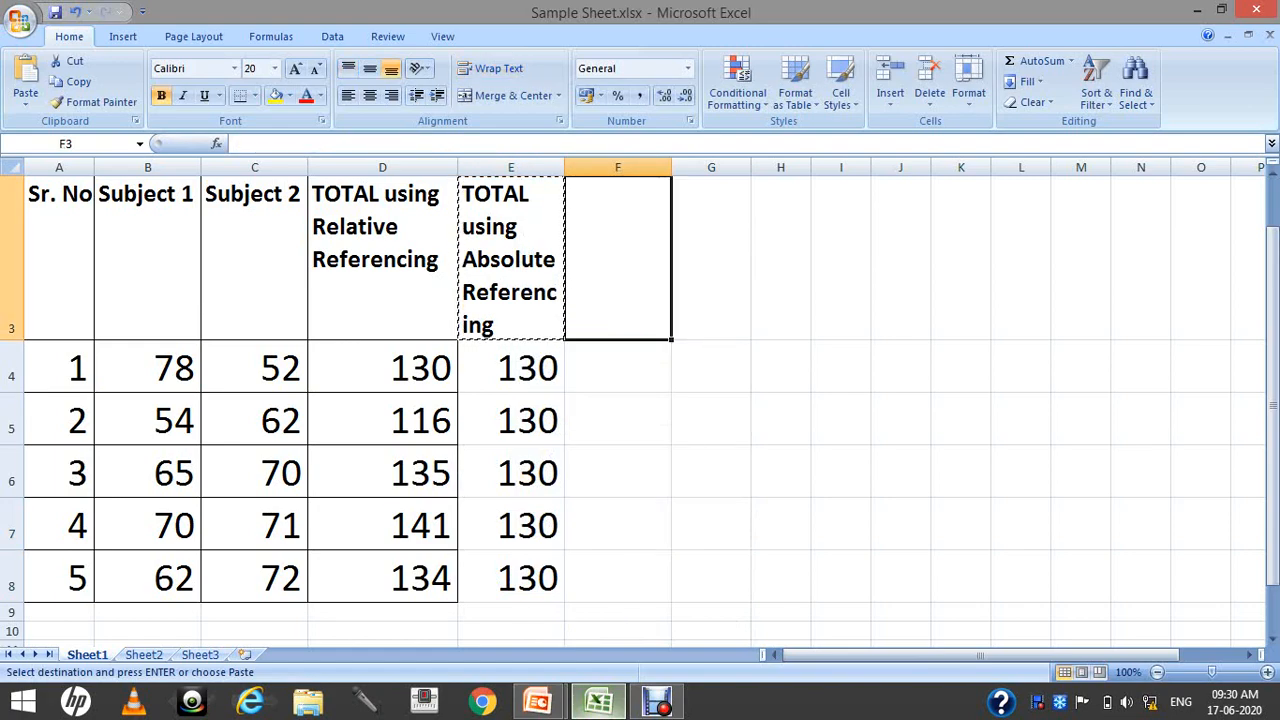
pyautogui.hotkey('ctrl', 'v')
pyautogui.press('Escape')
# Change the F3 heading to "TOTAL using Mixed Referencing" and widen columns E and F to fit their headings on three lines
pyautogui.doubleClick(622, 259)
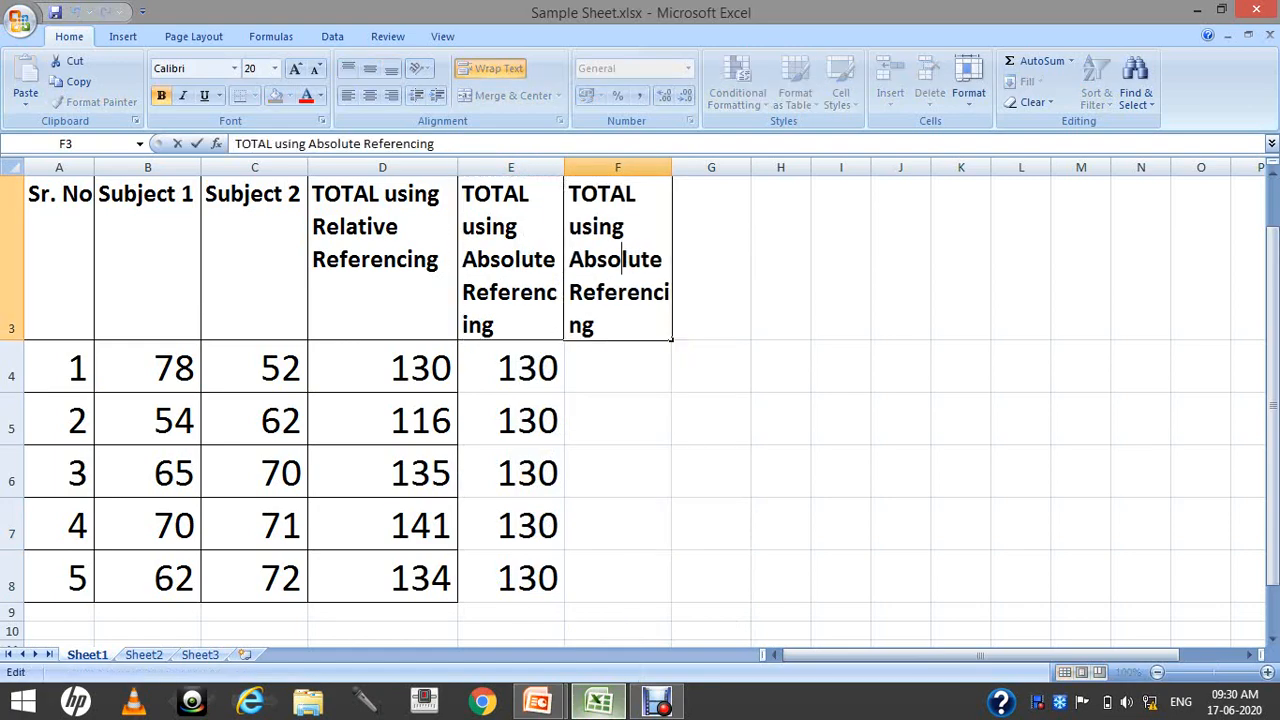
pyautogui.press('BackSpace')
pyautogui.press('BackSpace')
pyautogui.press('BackSpace')
pyautogui.press('BackSpace')
pyautogui.press('BackSpace')
pyautogui.press('BackSpace')
pyautogui.press('BackSpace')
pyautogui.press('BackSpace')
pyautogui.press('BackSpace')
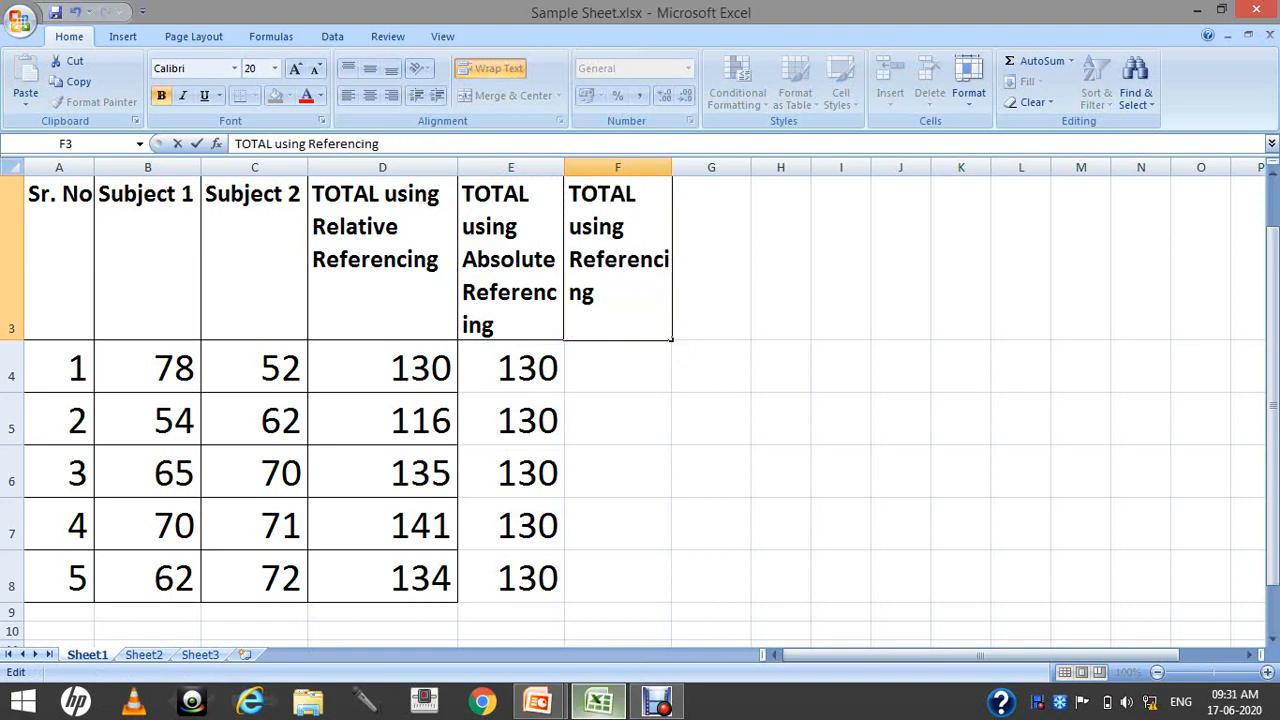
pyautogui.write('Mi')
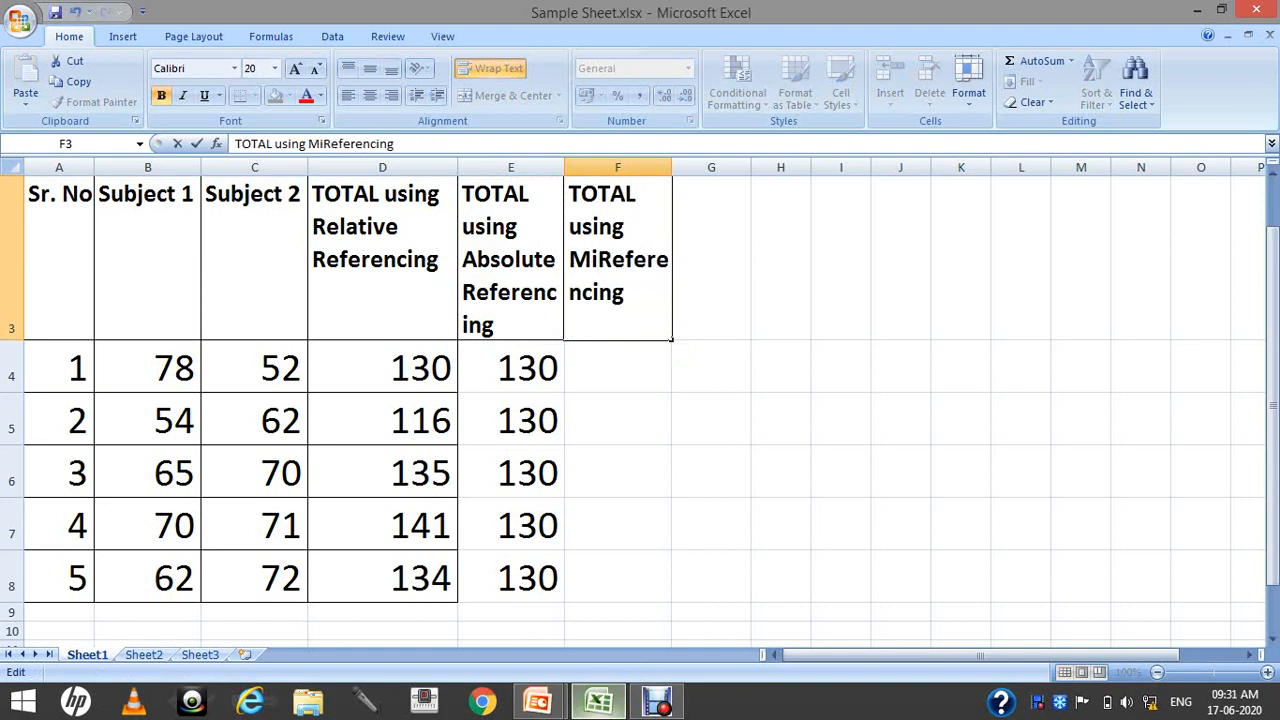
pyautogui.write('xed')
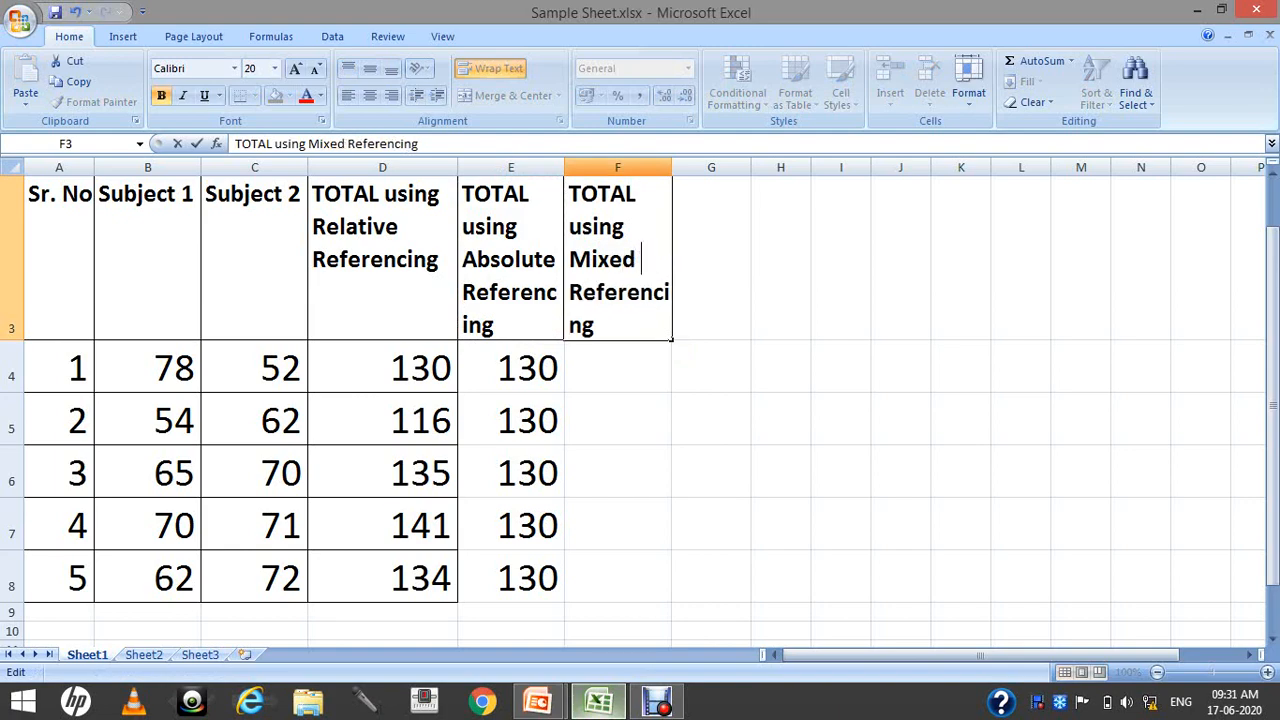
pyautogui.press('Return')
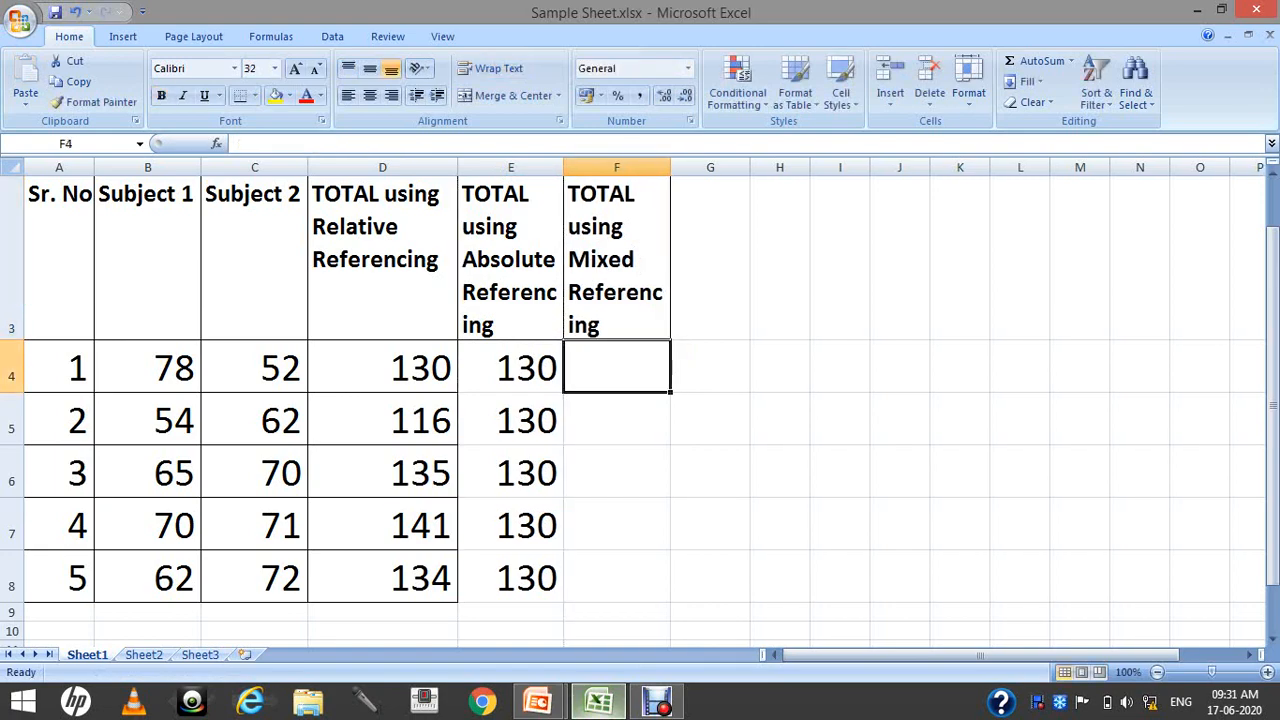
pyautogui.moveTo(563, 167); pyautogui.dragTo(602, 167)
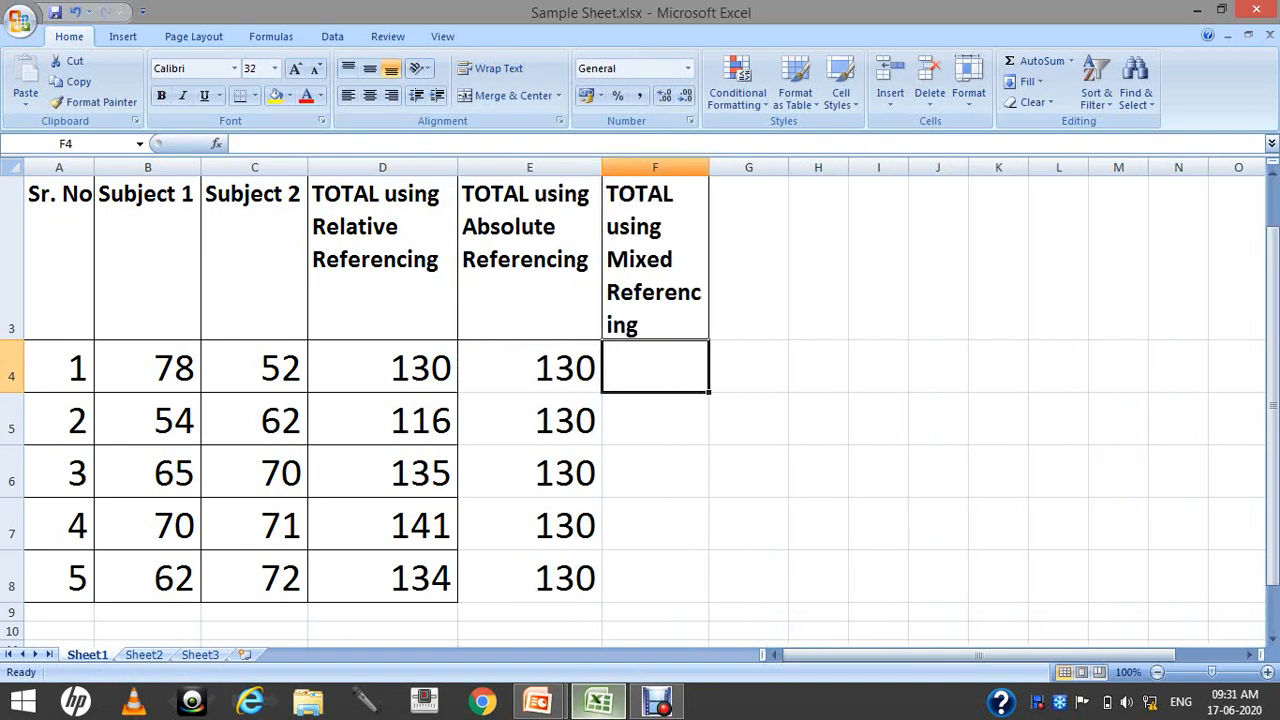
pyautogui.moveTo(709, 167); pyautogui.dragTo(748, 167)
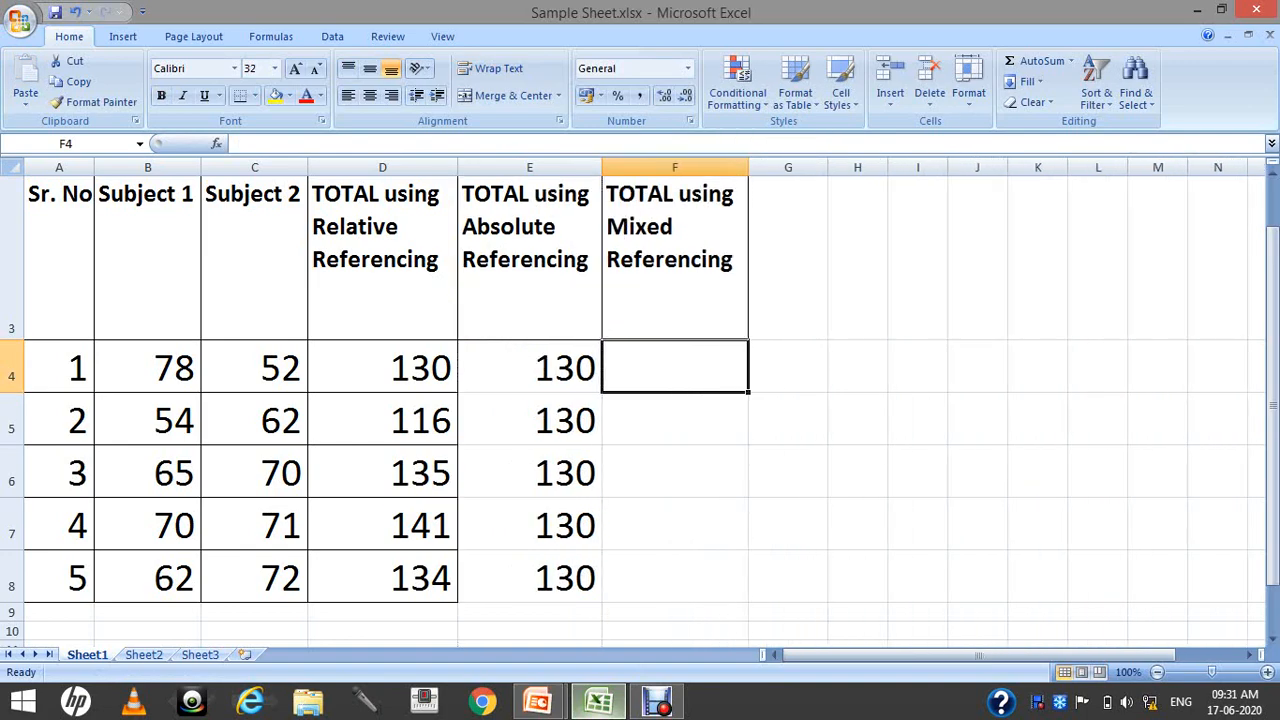
# Enter the mixed-reference formula =B$4+C$4 in cell F4
pyautogui.write('=')
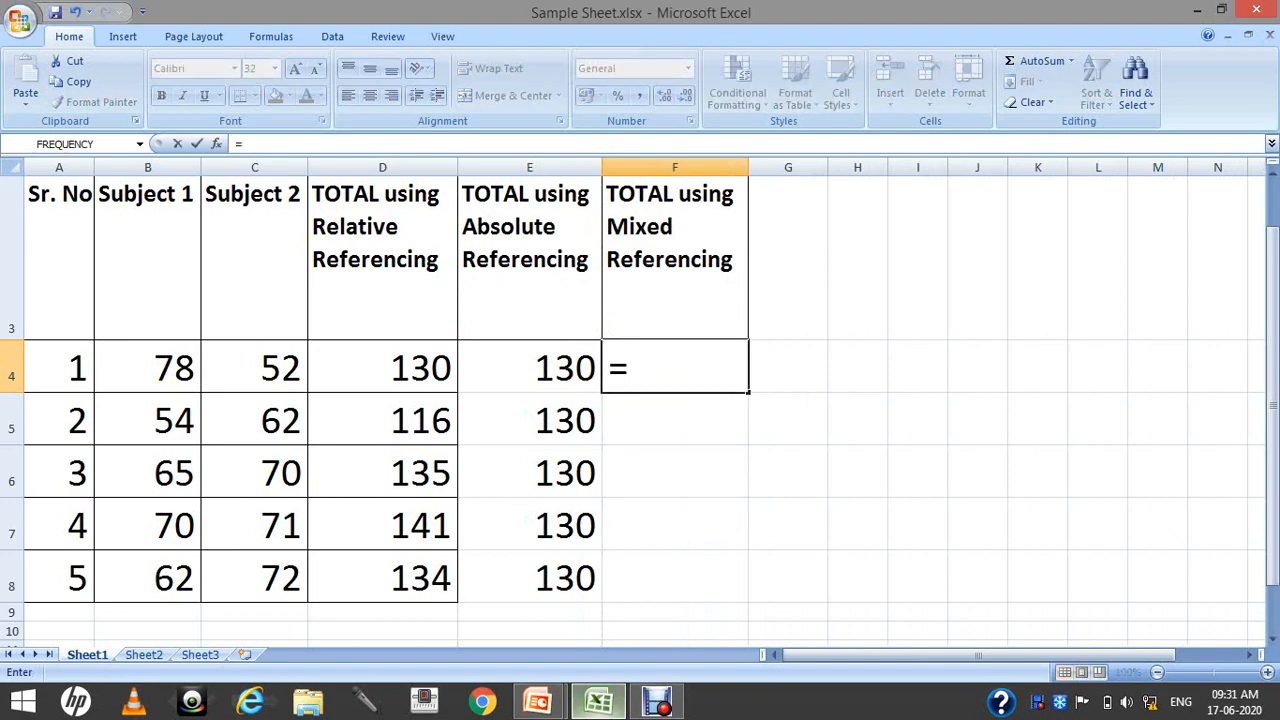
pyautogui.click(148, 367)
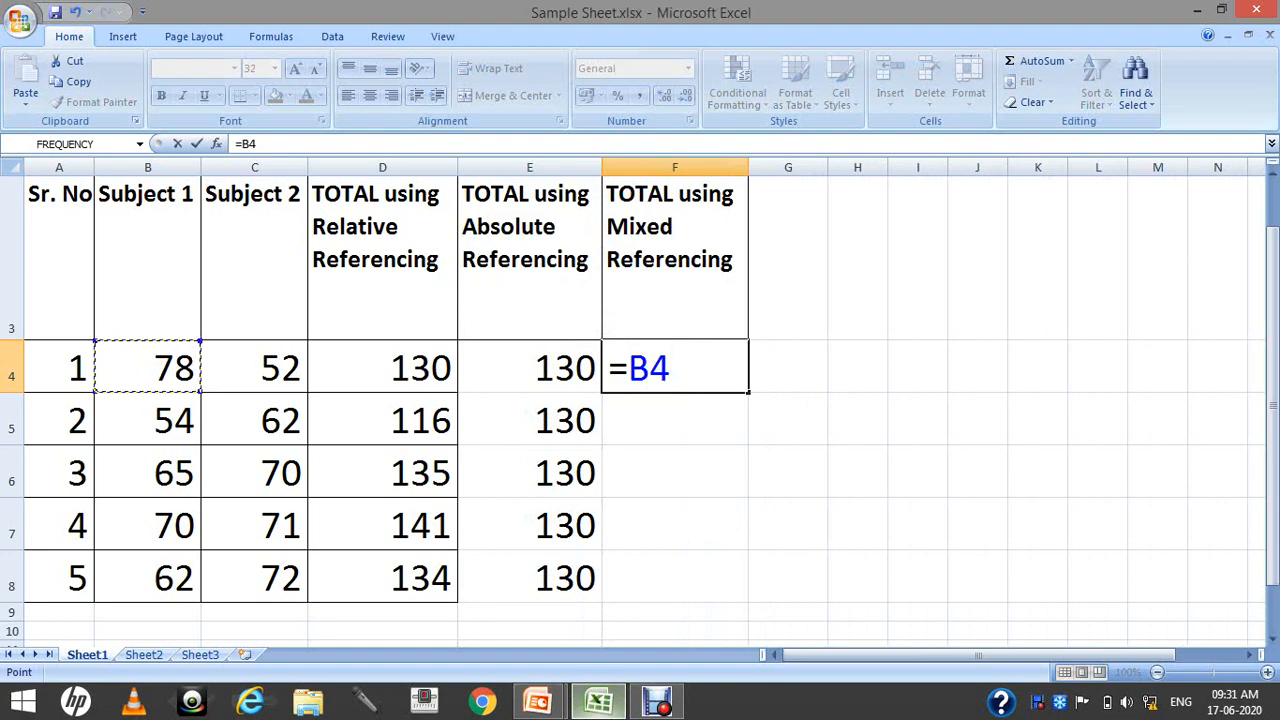
pyautogui.press('Left')
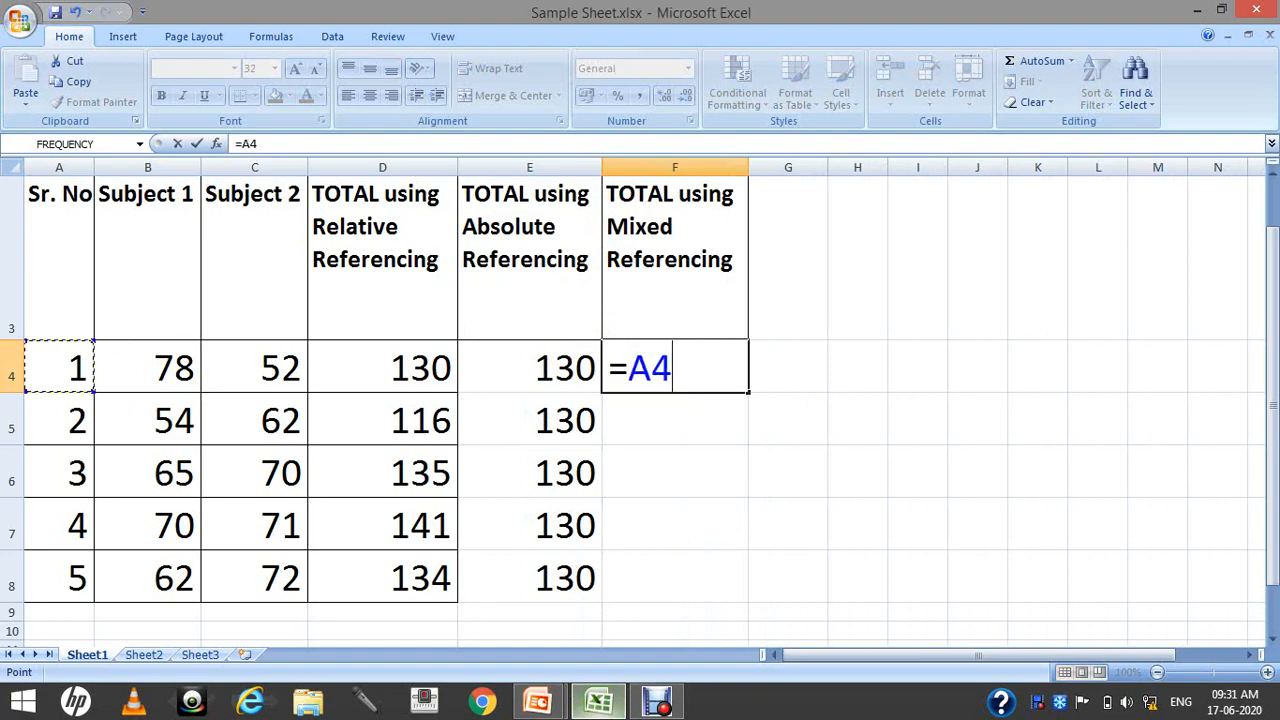
pyautogui.press('BackSpace')
pyautogui.press('BackSpace')
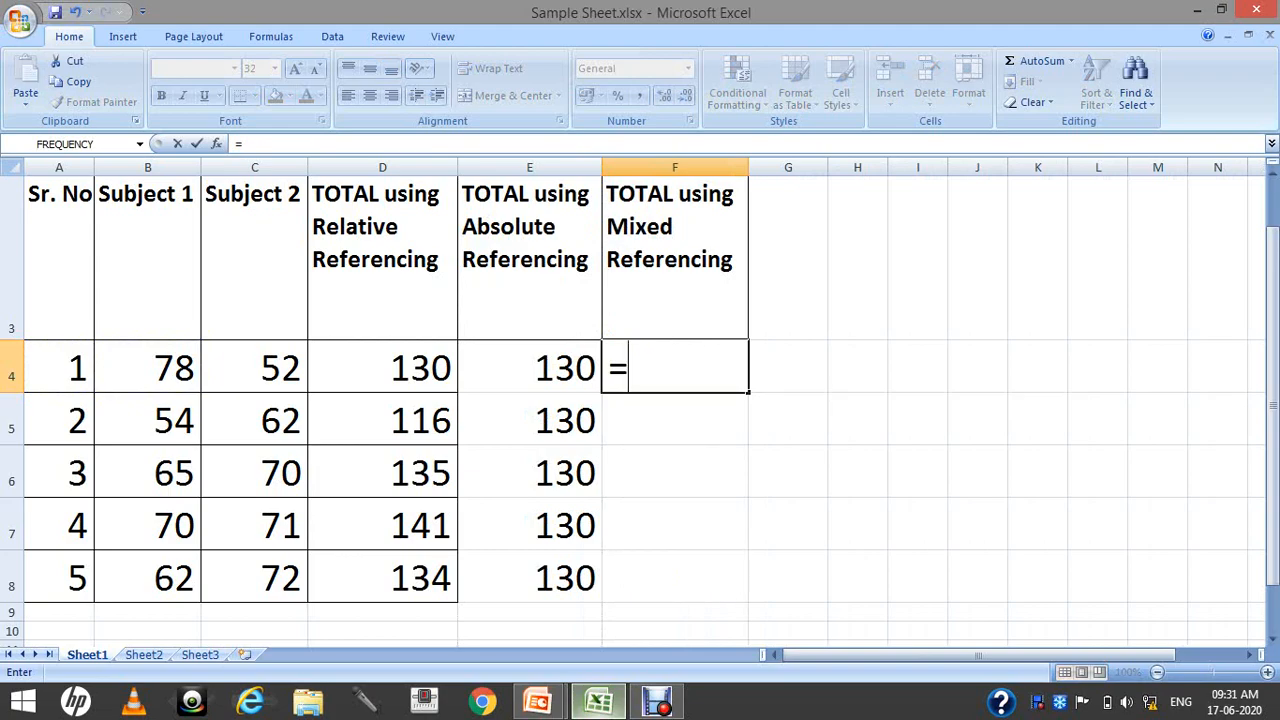
pyautogui.write('B')
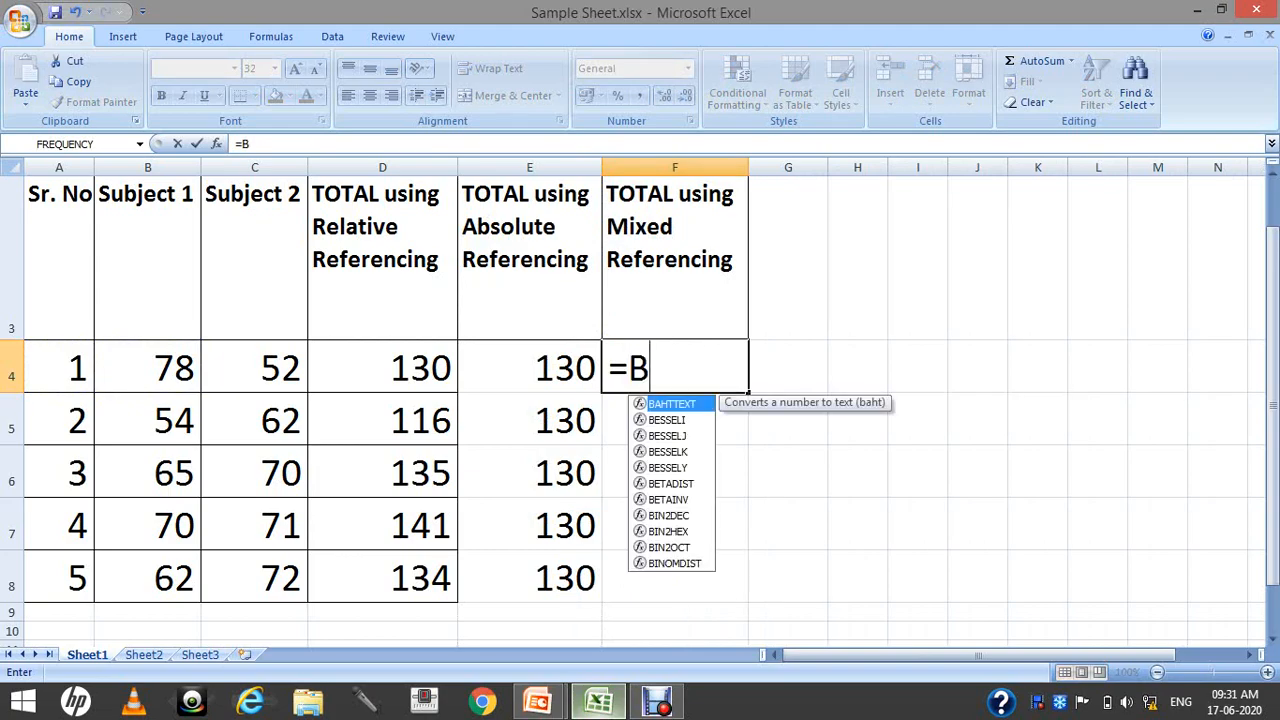
pyautogui.write('$')
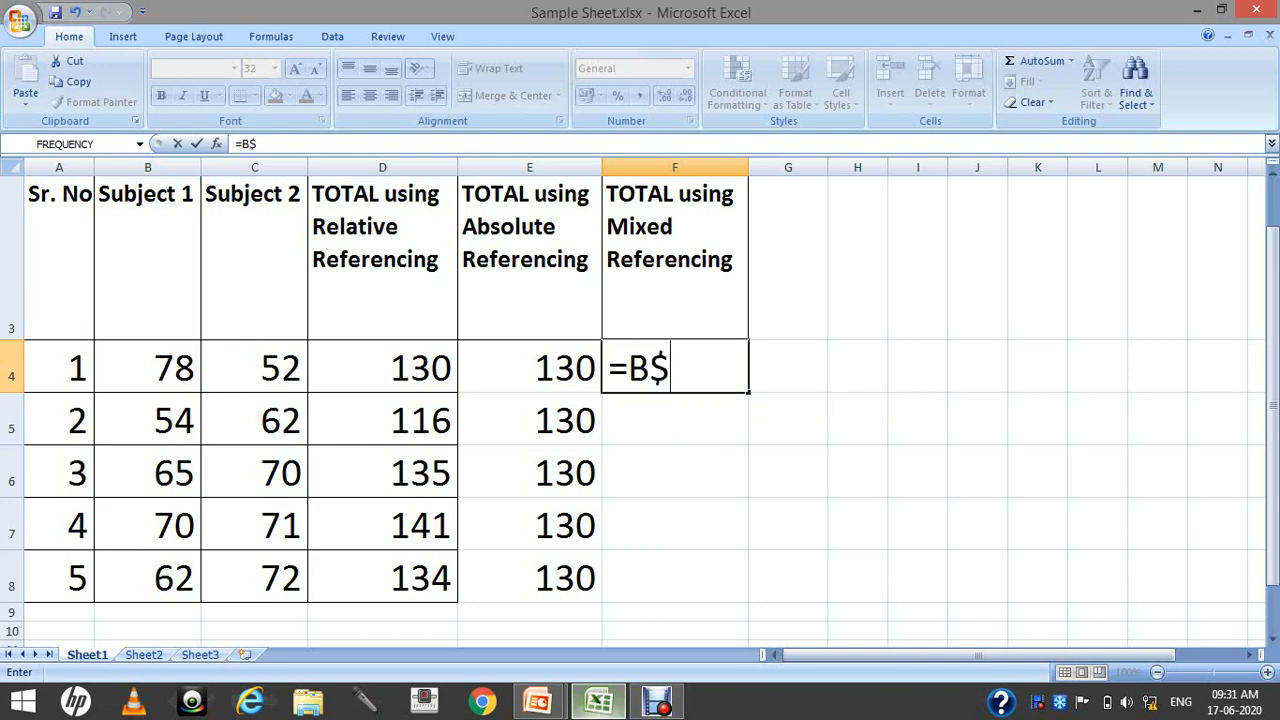
pyautogui.write('4')
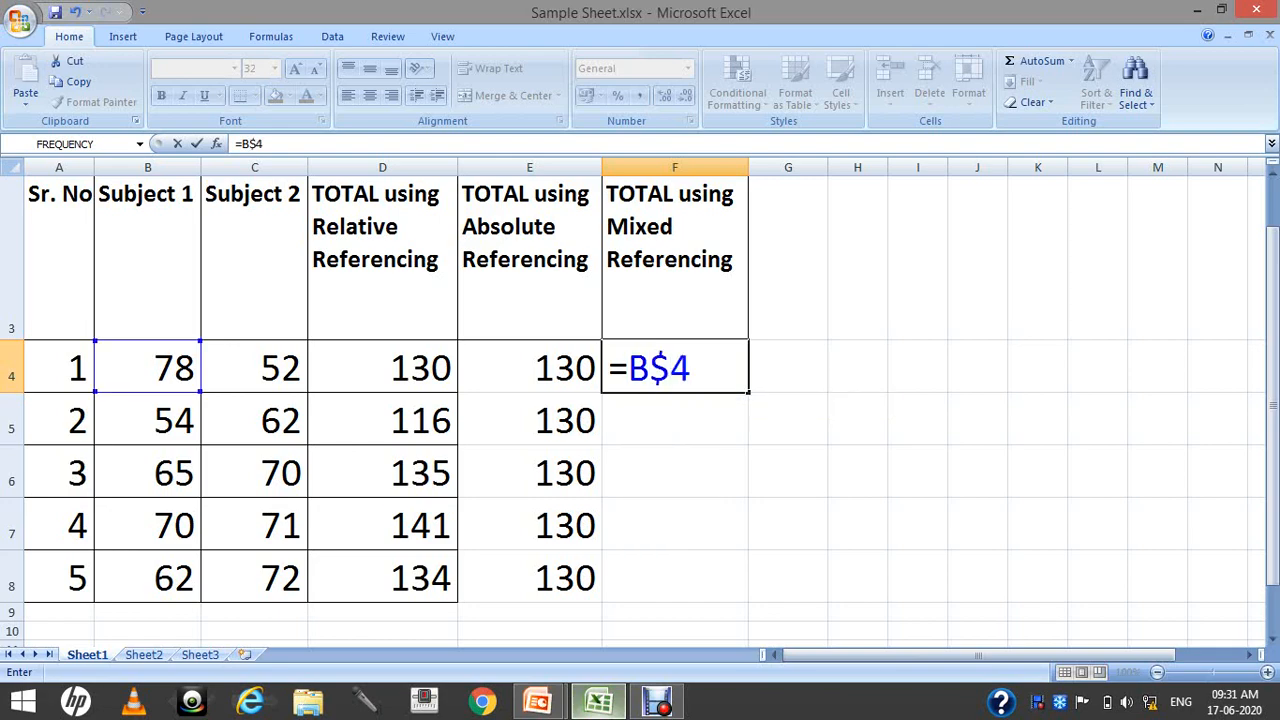
pyautogui.write('+C')
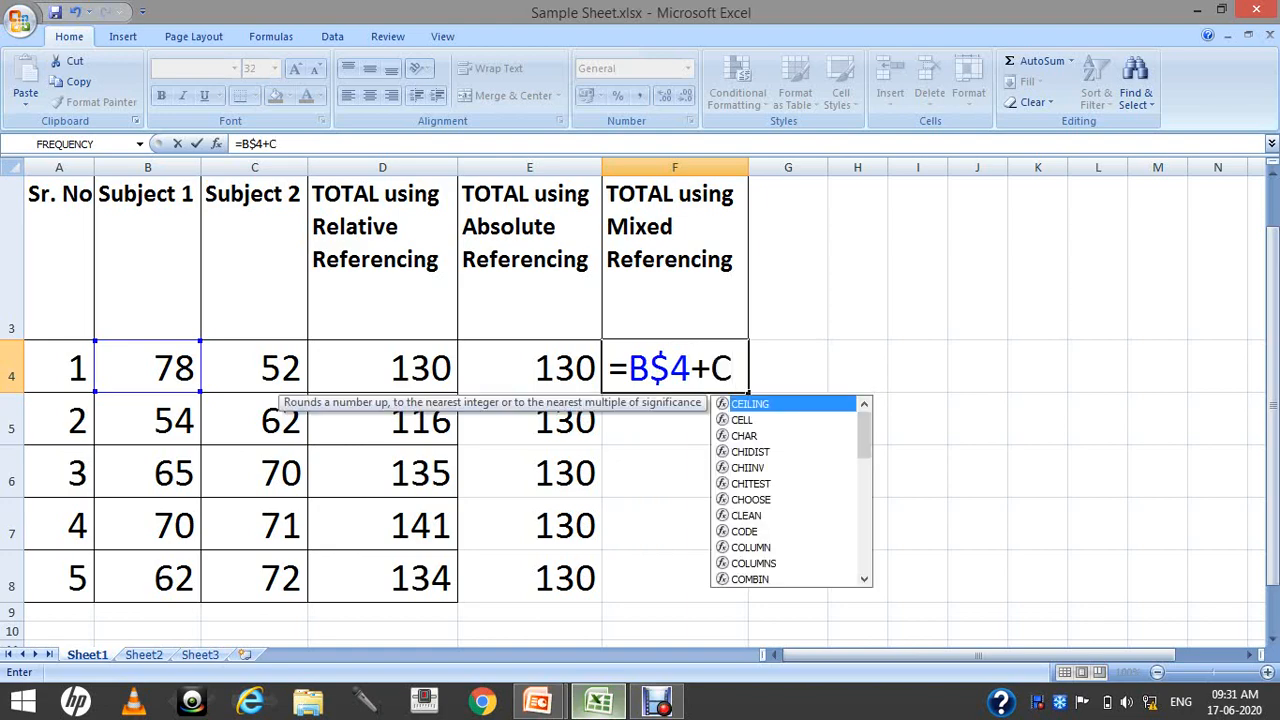
pyautogui.write('$')
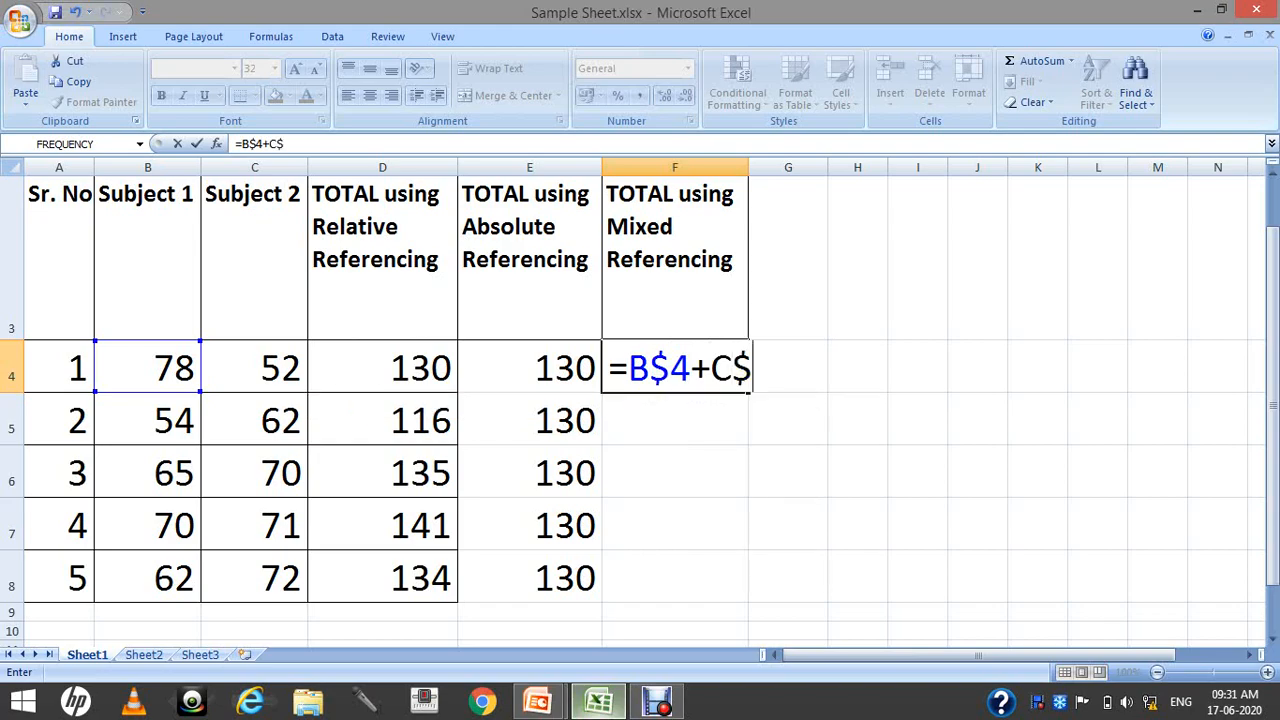
pyautogui.write('4')
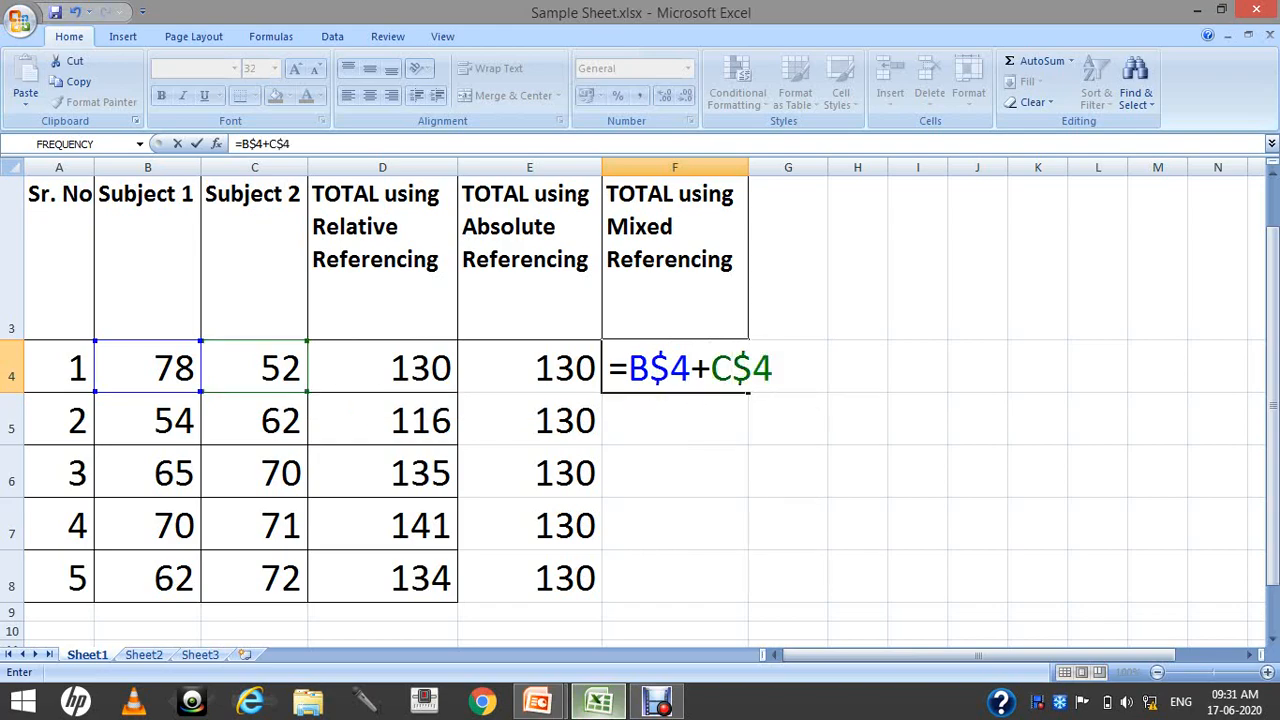
pyautogui.press('Return')
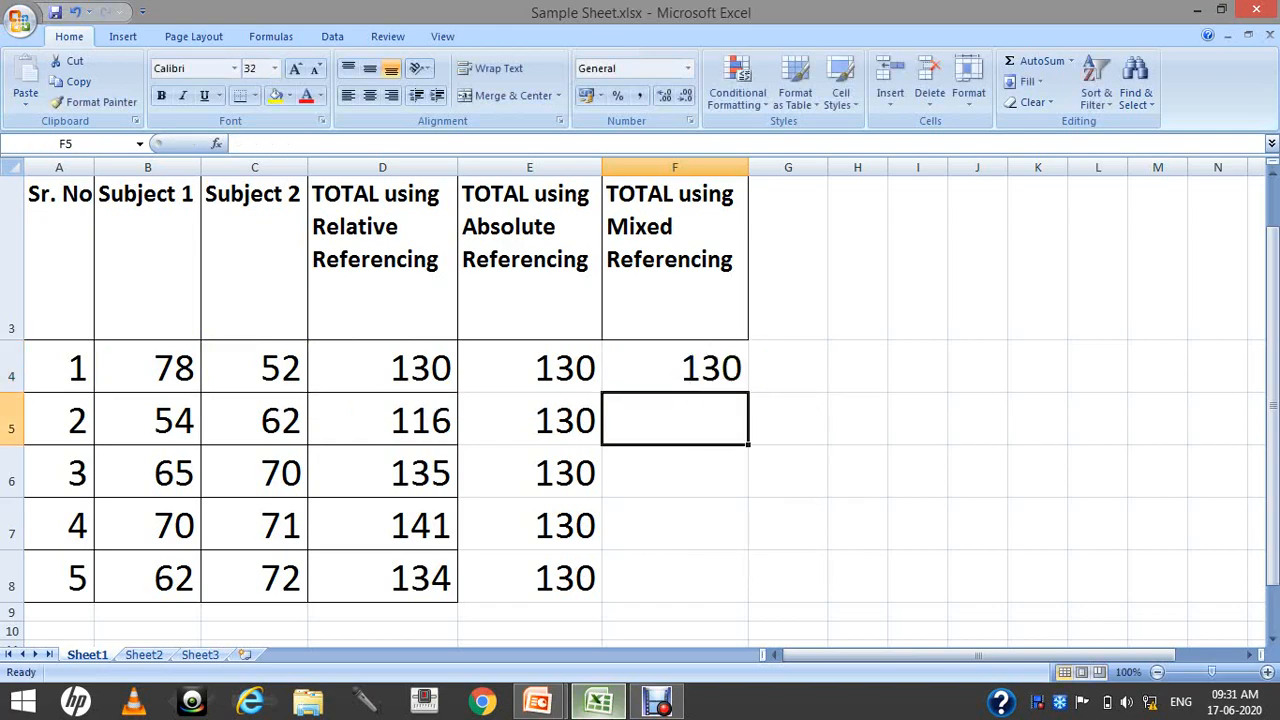
# Copy the mixed-reference total from F4 and paste it into F5
pyautogui.click(675, 367)
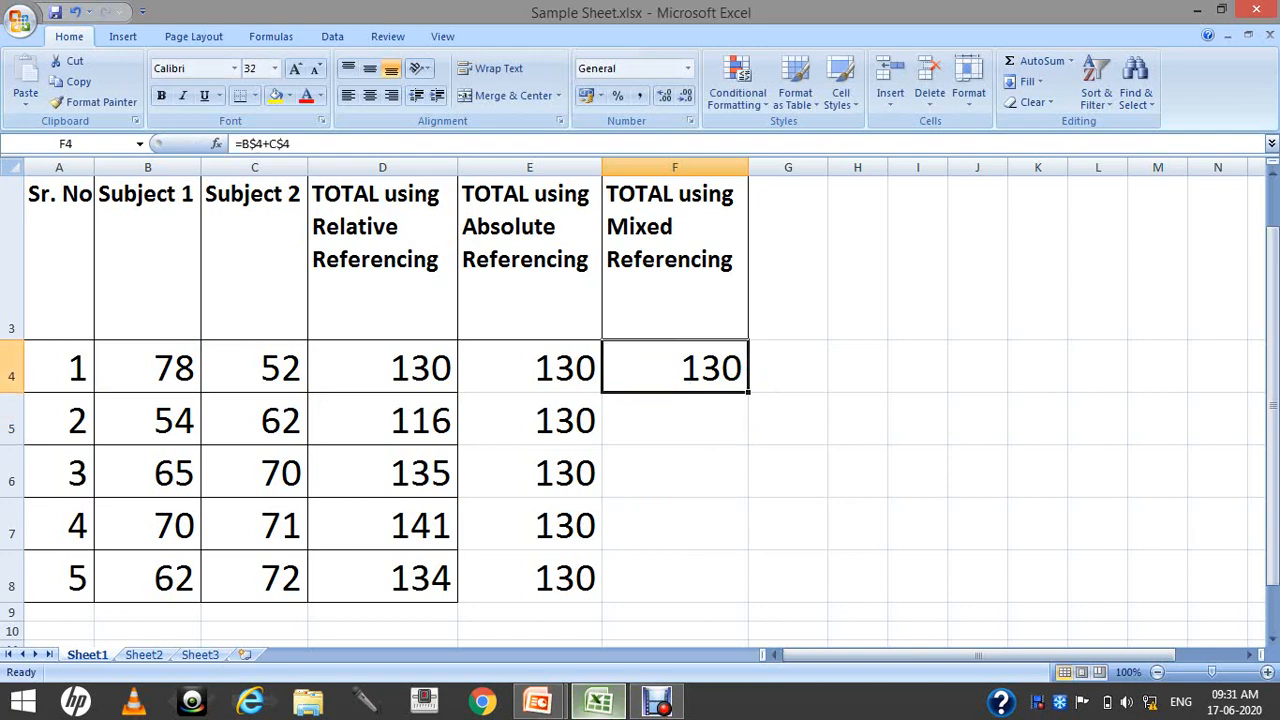
pyautogui.rightClick(704, 374)
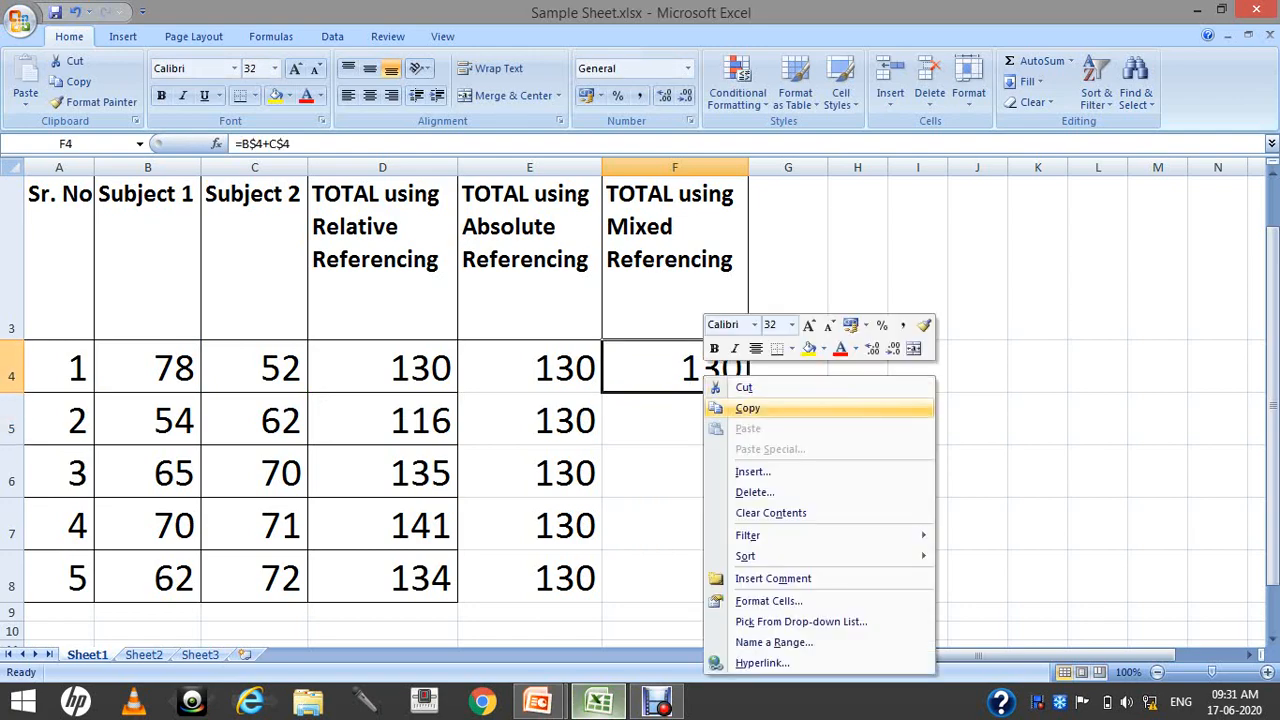
pyautogui.click(748, 408)
pyautogui.click(676, 425)
pyautogui.rightClick(676, 425)
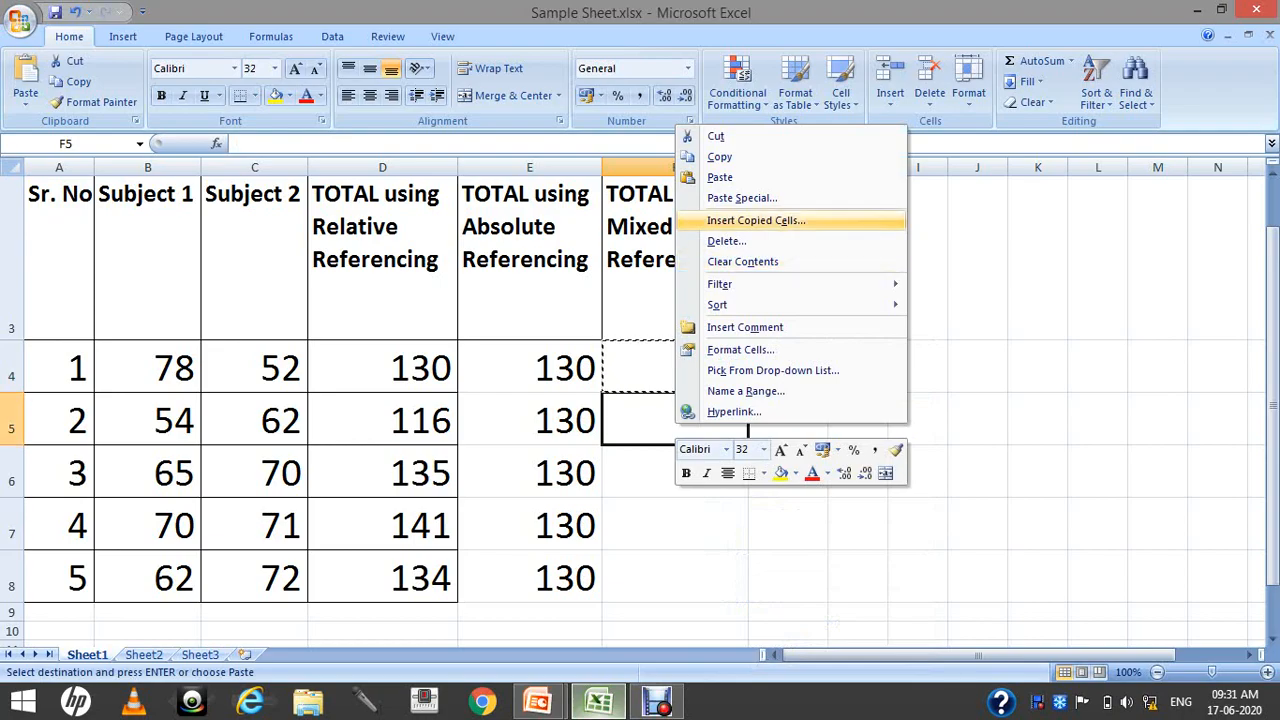
pyautogui.click(720, 177)
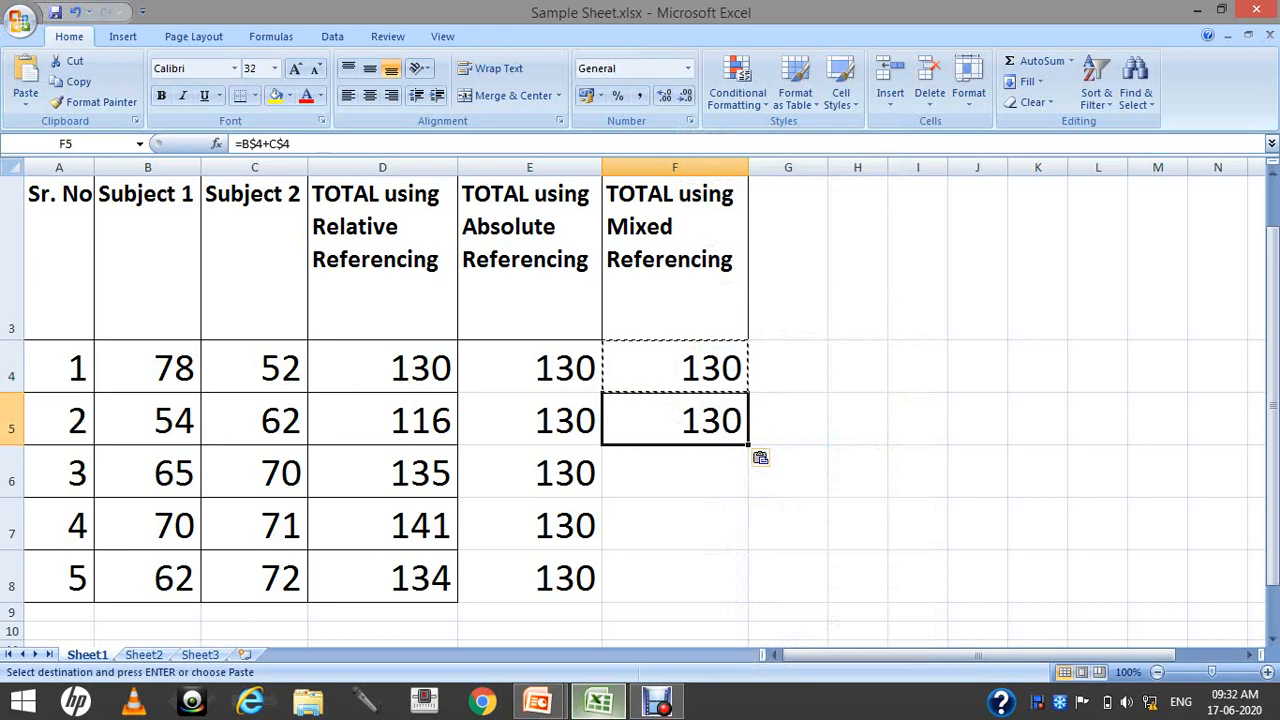
# Copy the mixed-reference total from F5 and paste it into F6:F8
pyautogui.hotkey('ctrl', 'c')
pyautogui.press('Down')
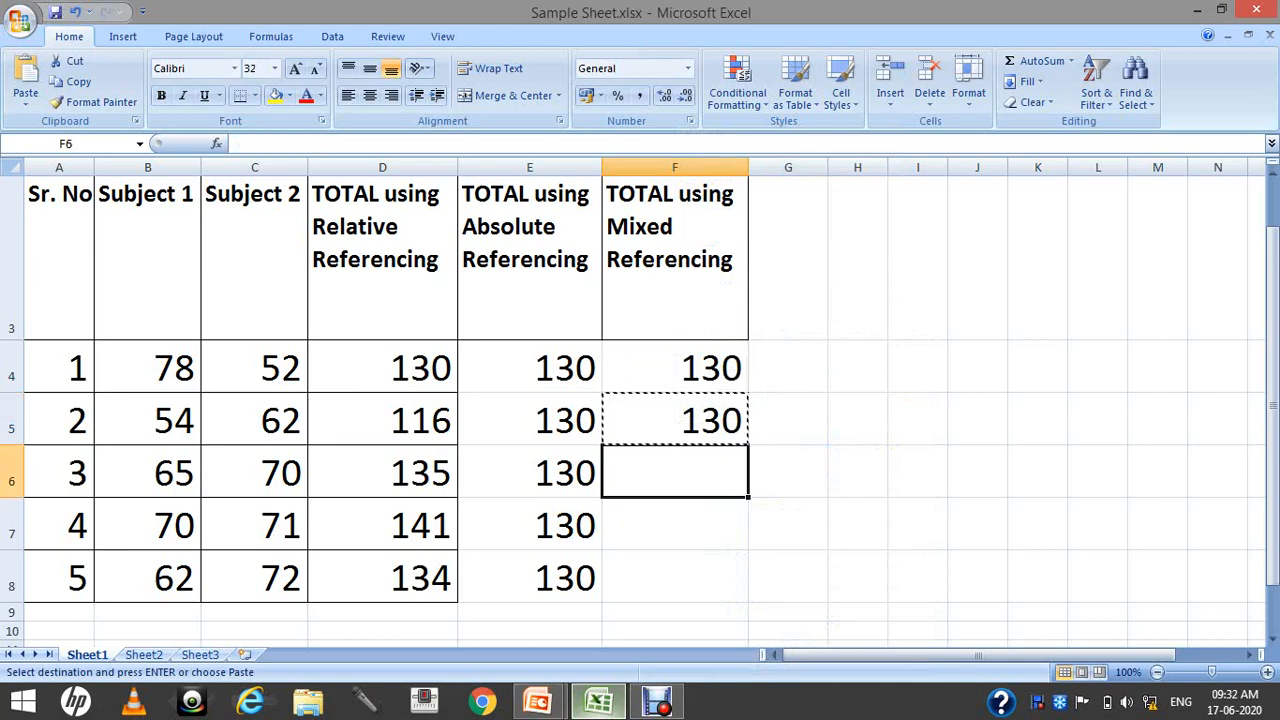
pyautogui.hotkey('shift', 'Down')
pyautogui.hotkey('shift', 'Down')
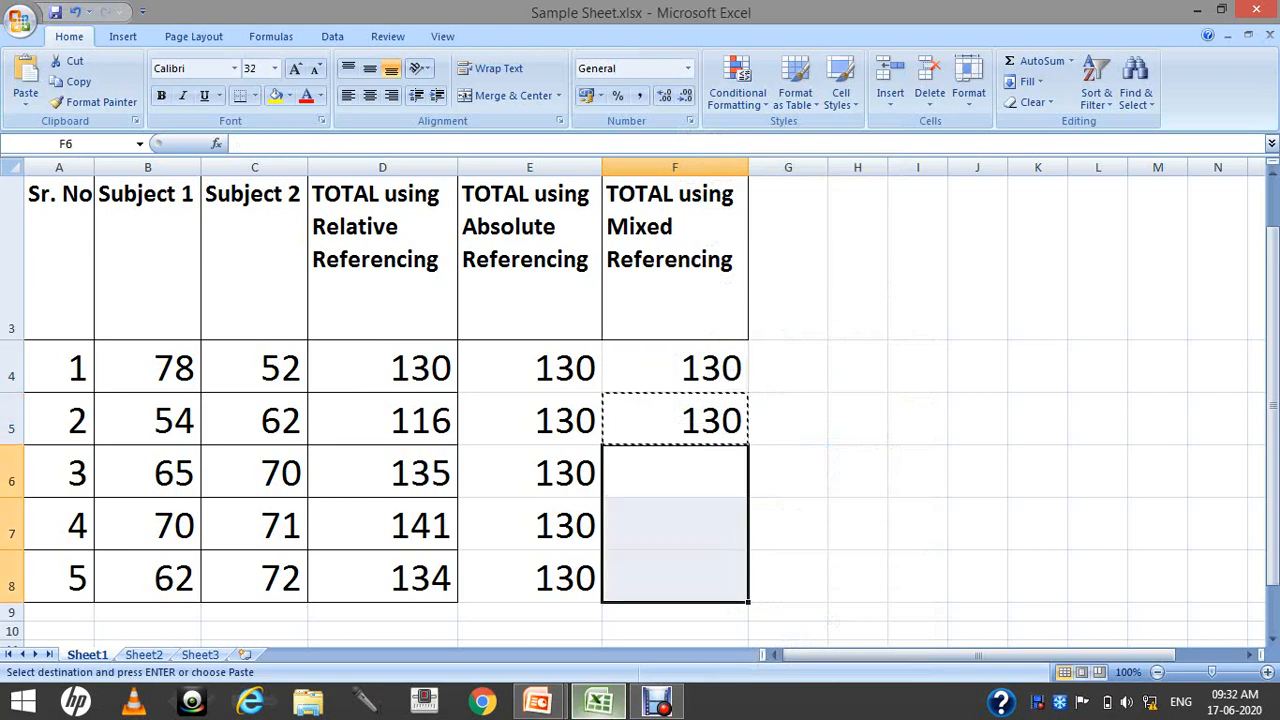
pyautogui.hotkey('ctrl', 'v')
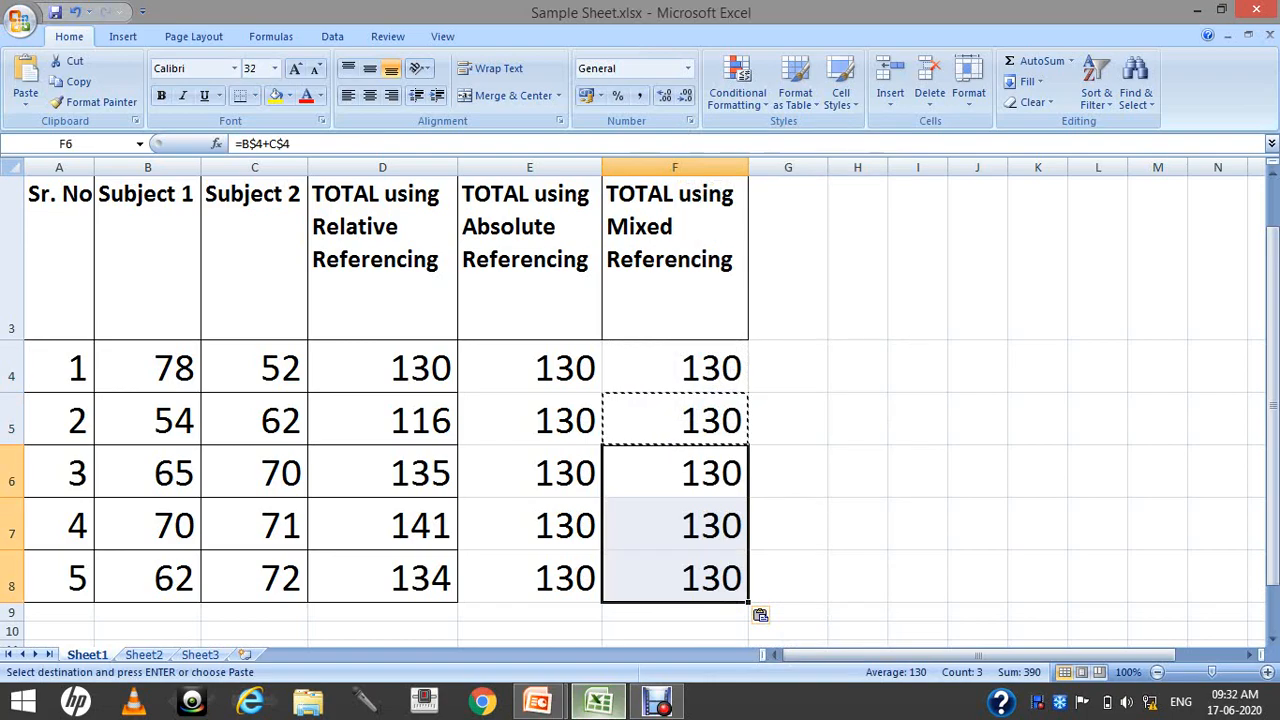
# Clear the copied mixed-reference totals from cells F5:F8
pyautogui.press('Up')
pyautogui.press('Up')
pyautogui.press('Down')
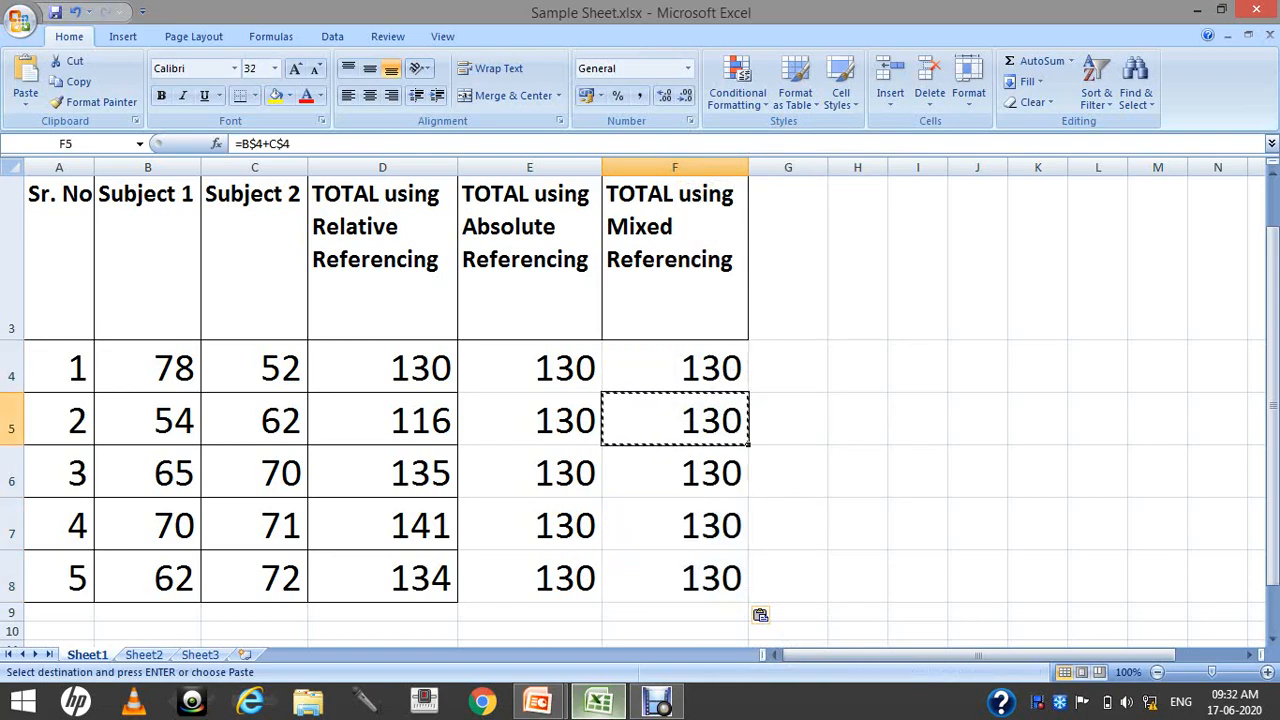
pyautogui.hotkey('shift', 'Down')
pyautogui.hotkey('shift', 'Down')
pyautogui.hotkey('shift', 'Down')
pyautogui.press('Delete')
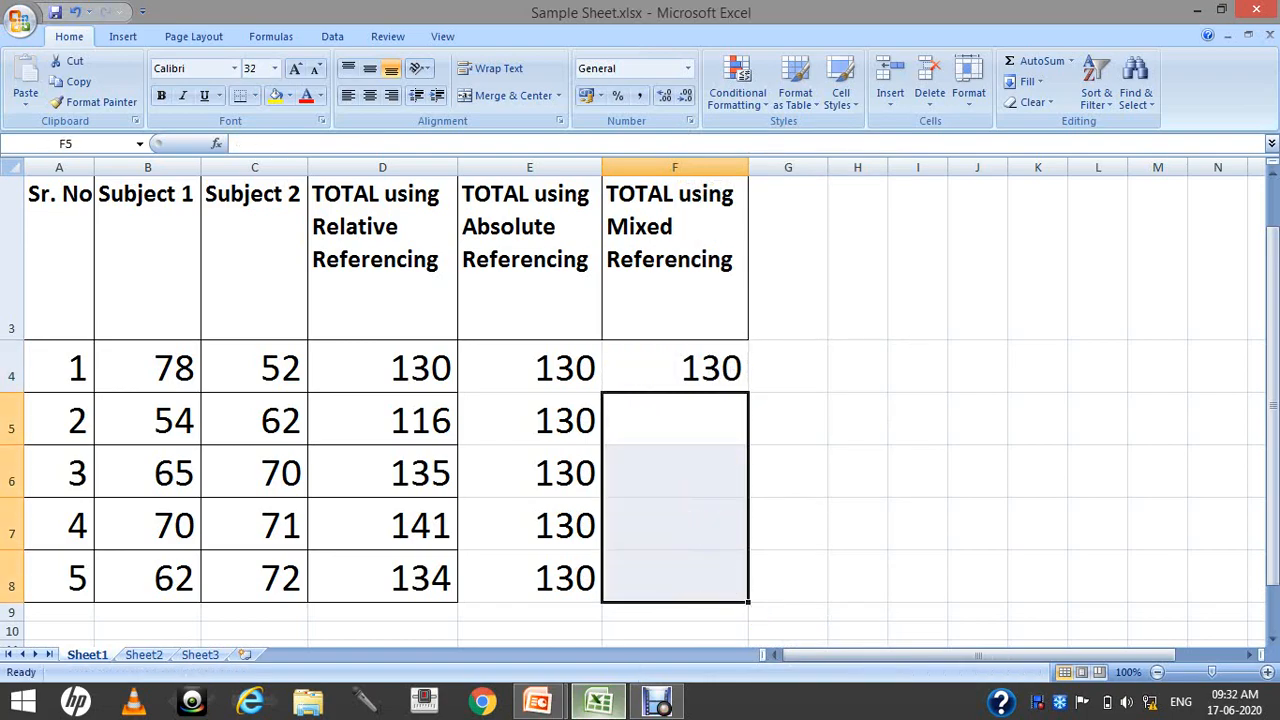
# Change the formula in F4 to =$B4+C$4, fixing the column of the first reference and the row of the second
pyautogui.press('Up')
pyautogui.press('F2')
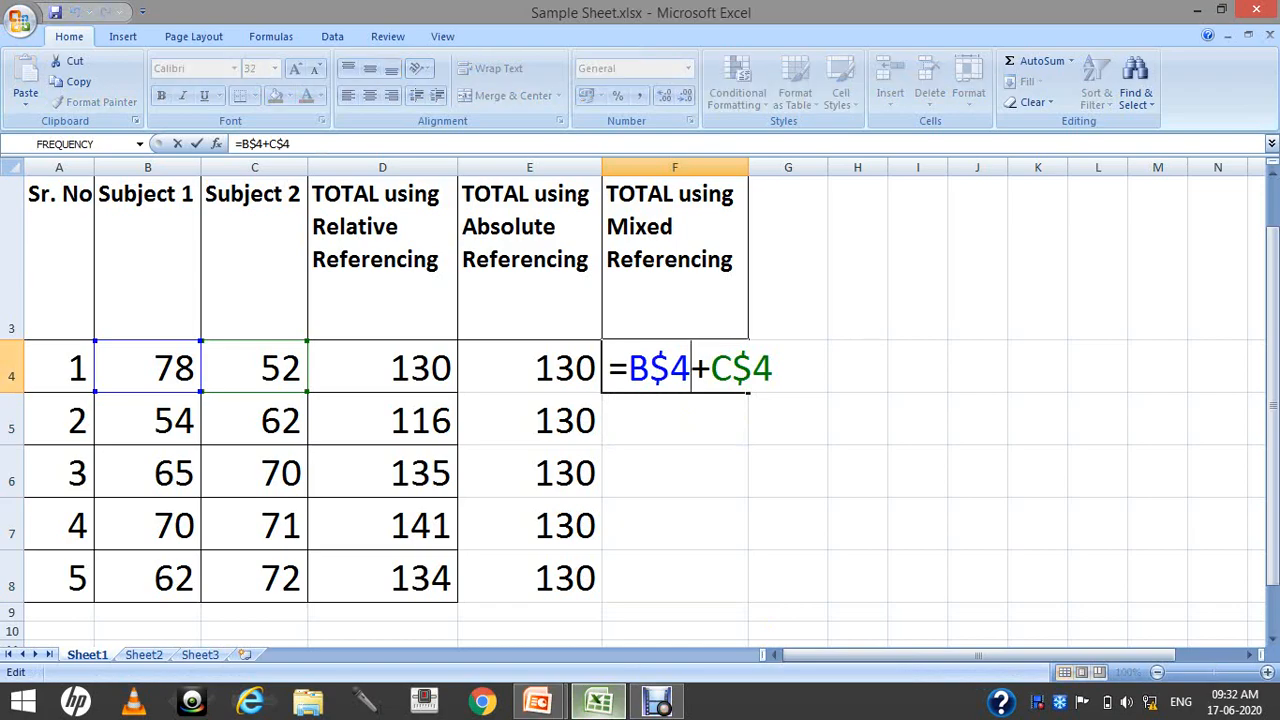
pyautogui.press('Left')
pyautogui.press('Left')
pyautogui.press('Left')
pyautogui.write('$')
pyautogui.press('Right')
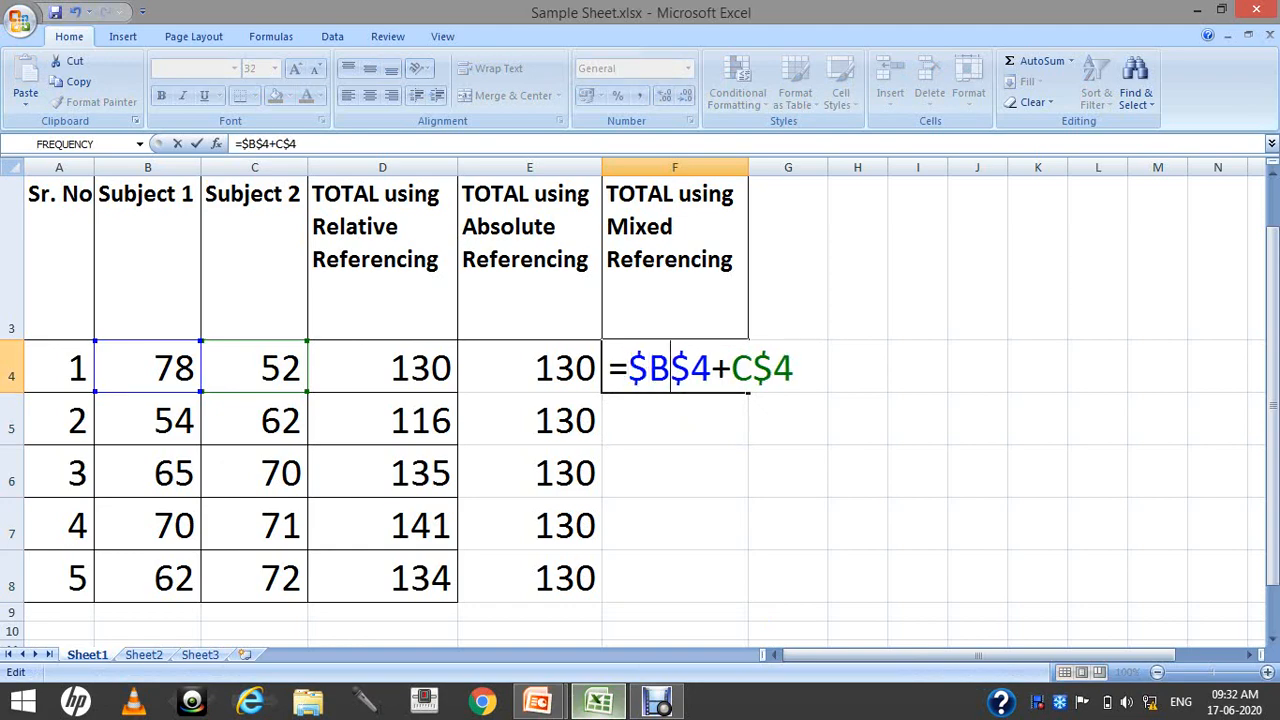
pyautogui.press('Right')
pyautogui.press('BackSpace')
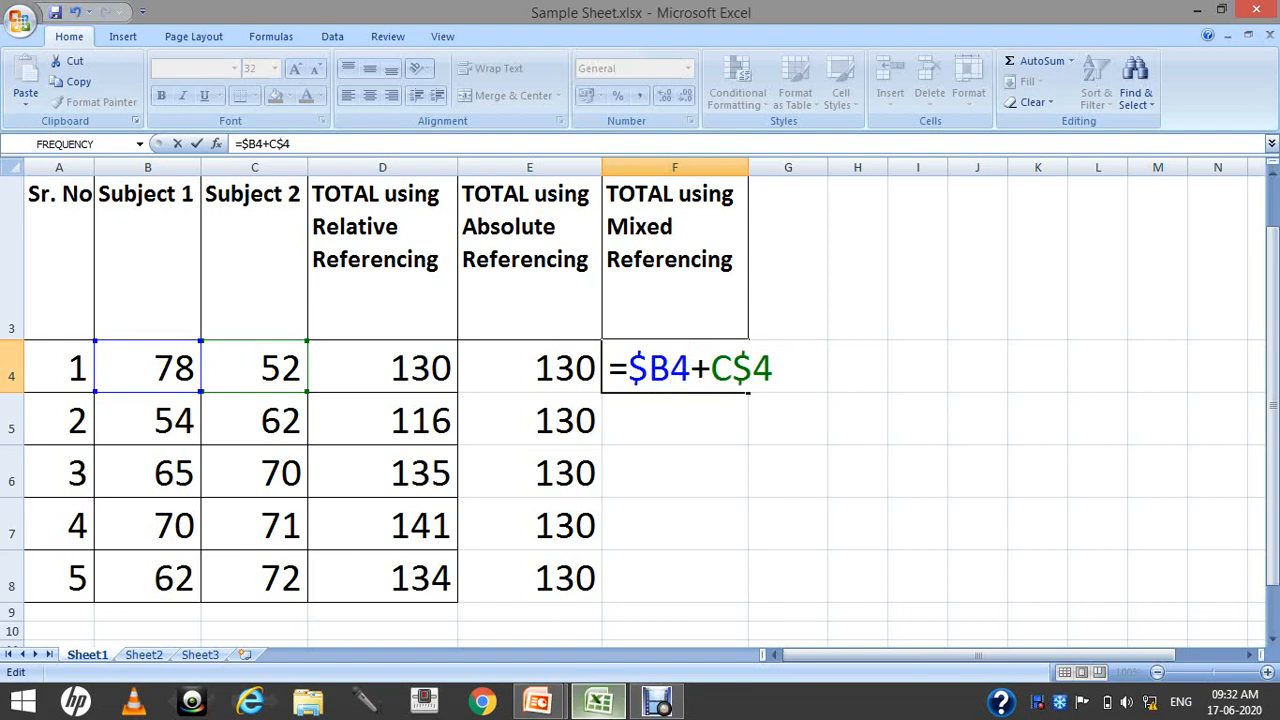
pyautogui.press('Return')
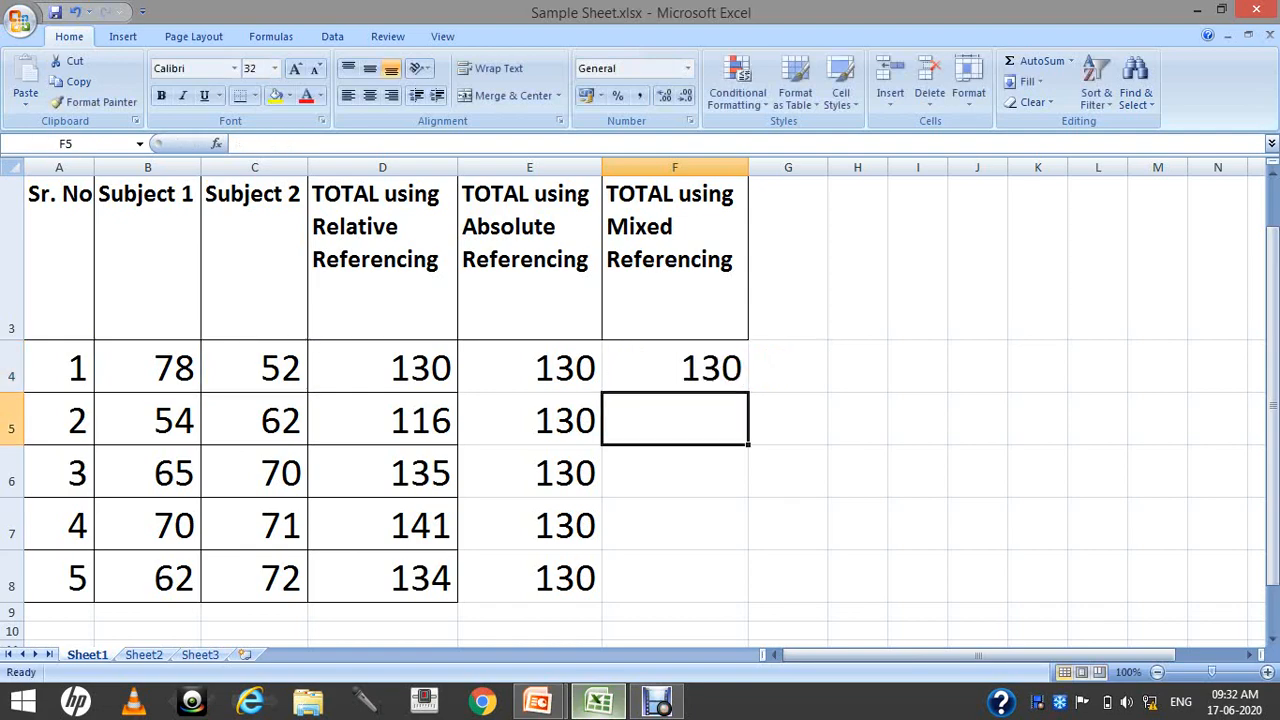
# Copy the revised mixed-reference total from F4 and paste it into F5
pyautogui.press('Up')
pyautogui.rightClick(697, 358)
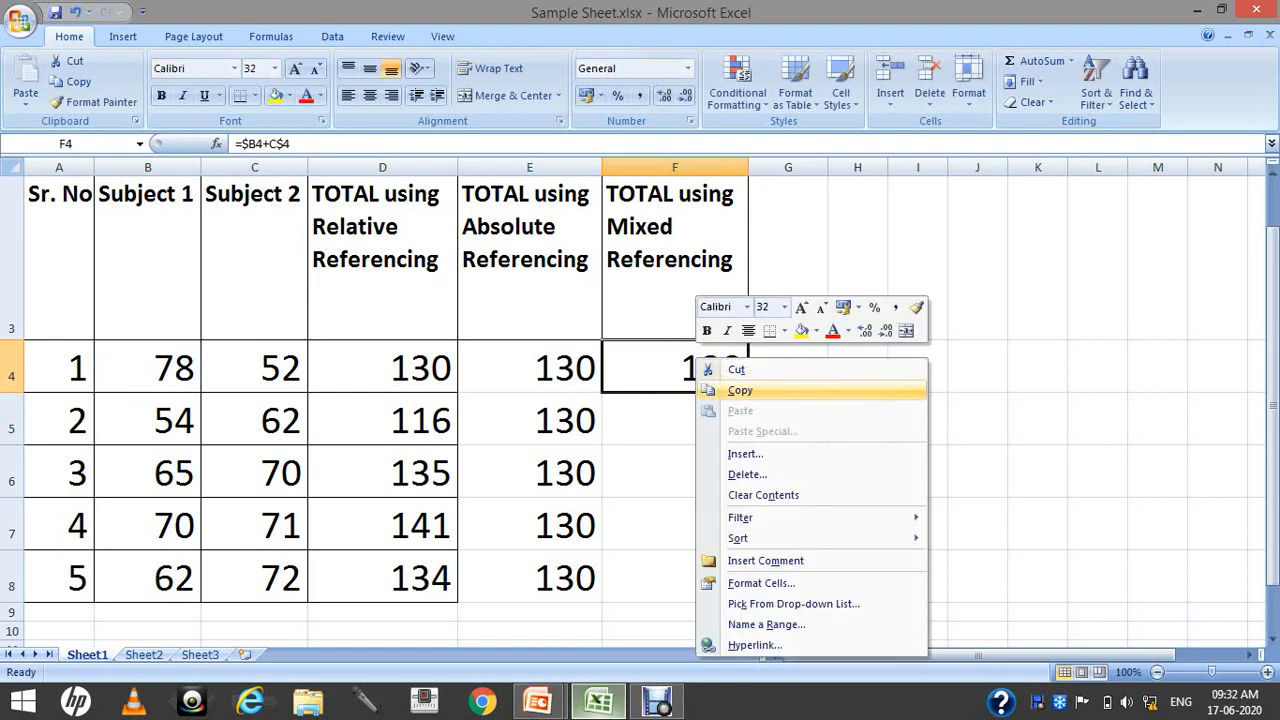
pyautogui.click(740, 390)
pyautogui.click(668, 420)
pyautogui.rightClick(666, 420)
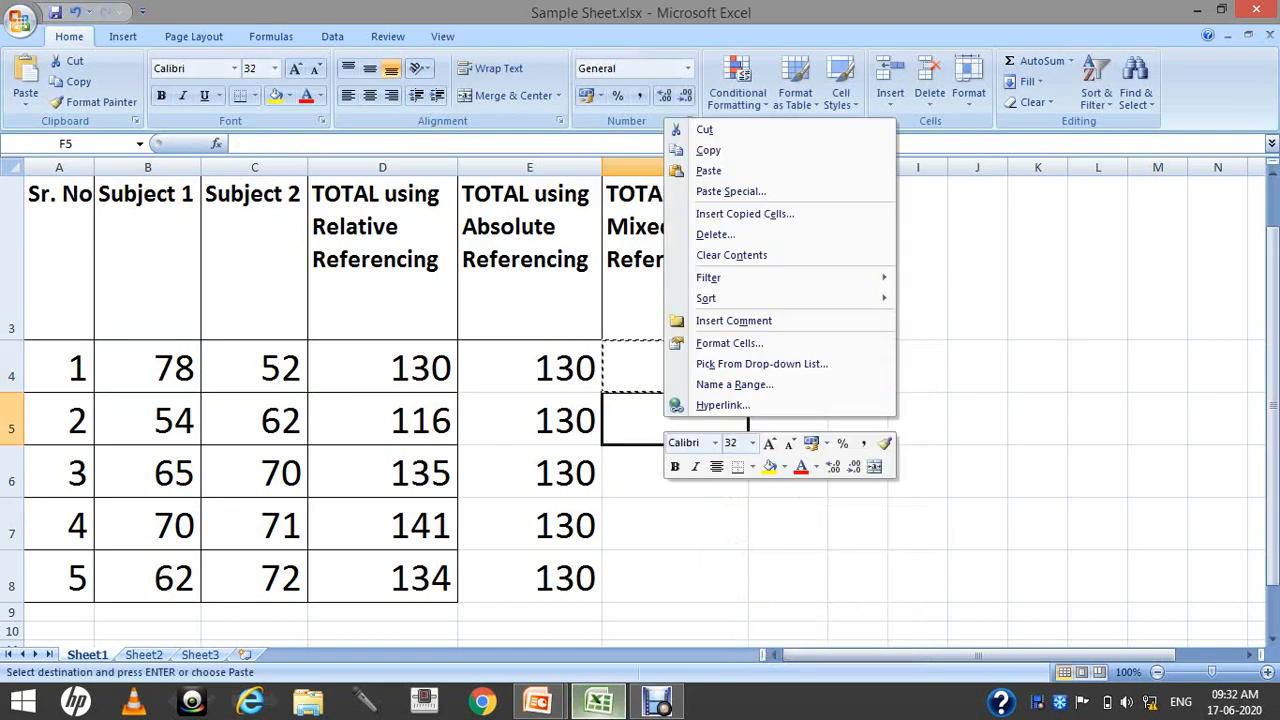
pyautogui.click(708, 170)
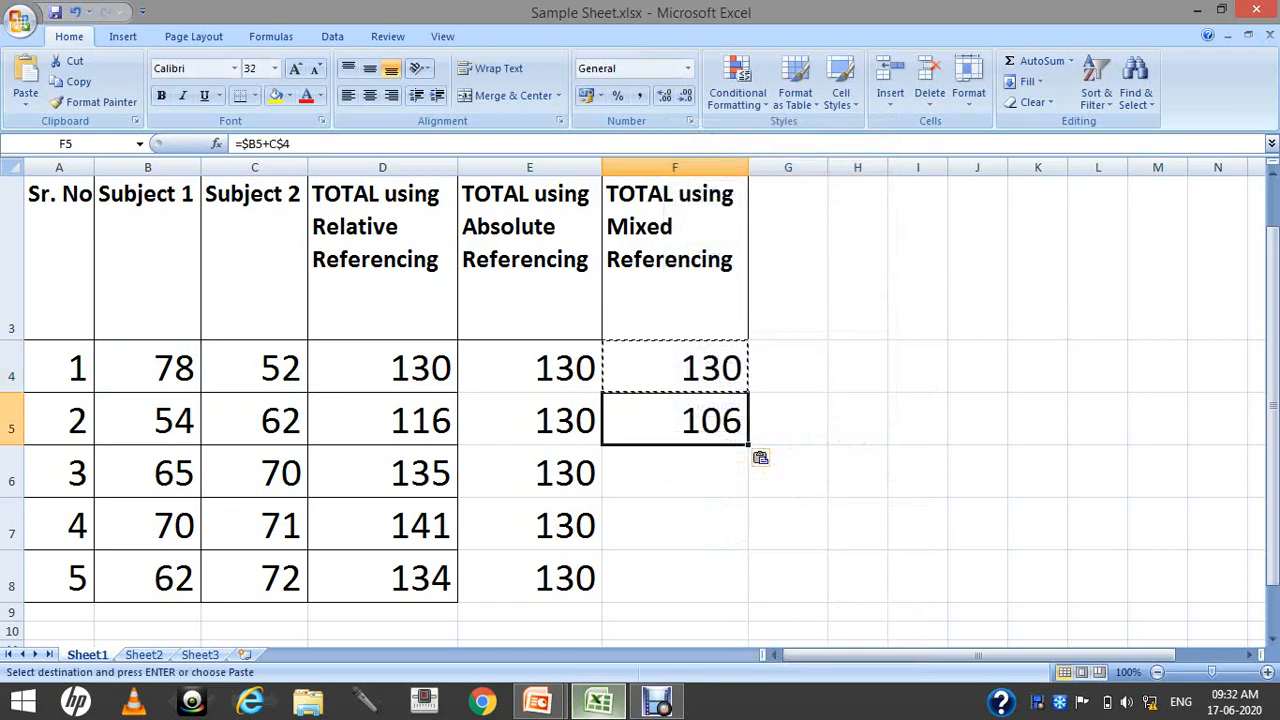
# Compare the relative-reference total in D5 with the mixed-reference total in F5, and examine the cell references in F5's formula
pyautogui.press('Down')
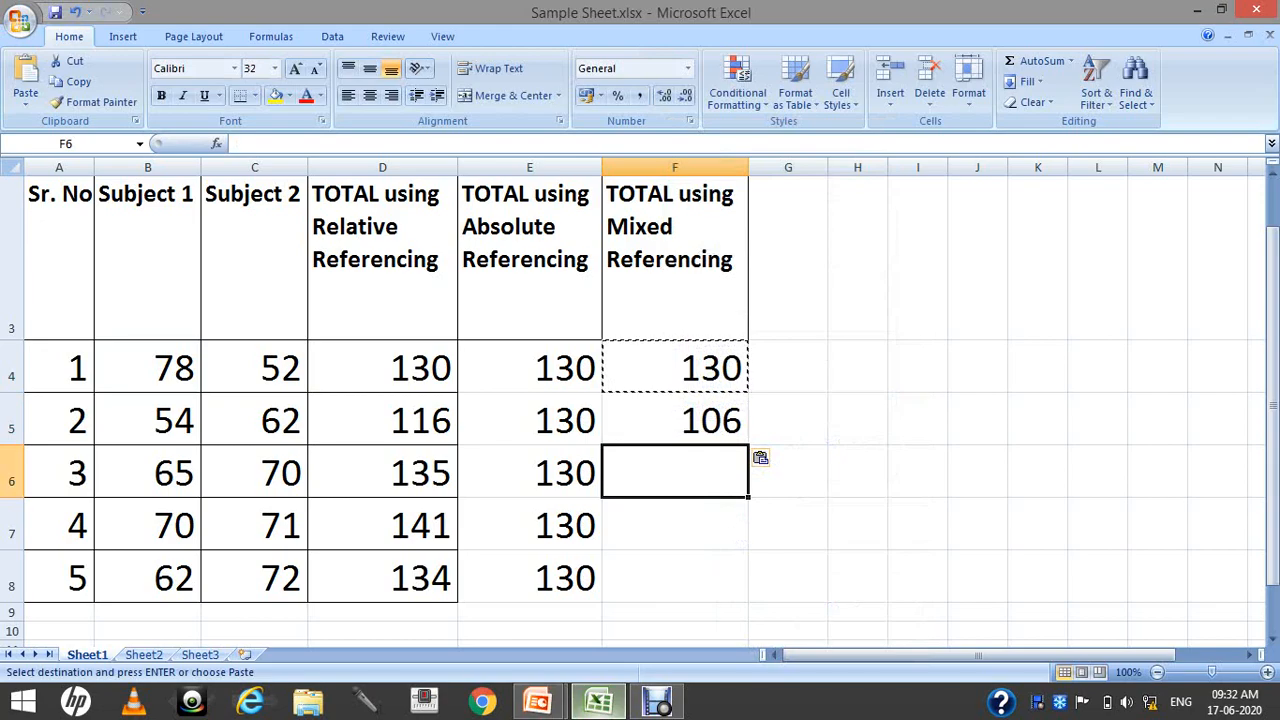
pyautogui.press('Up')
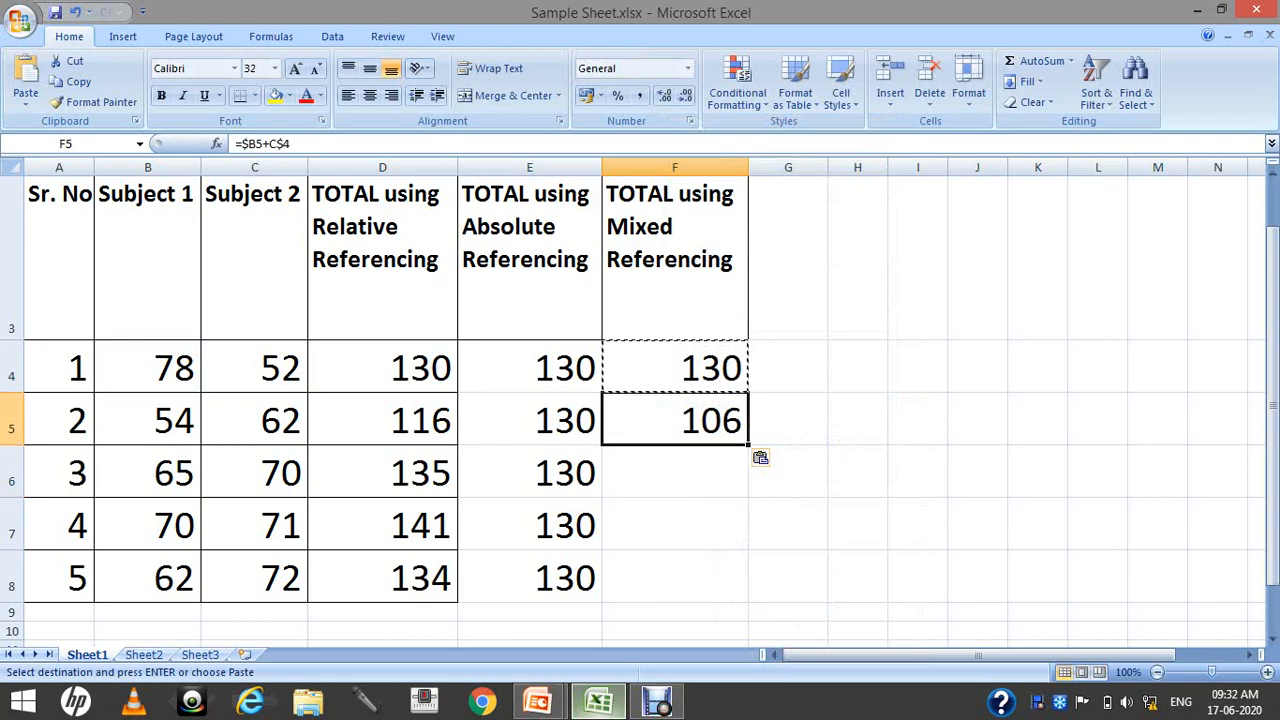
pyautogui.press('Left')
pyautogui.press('Left')
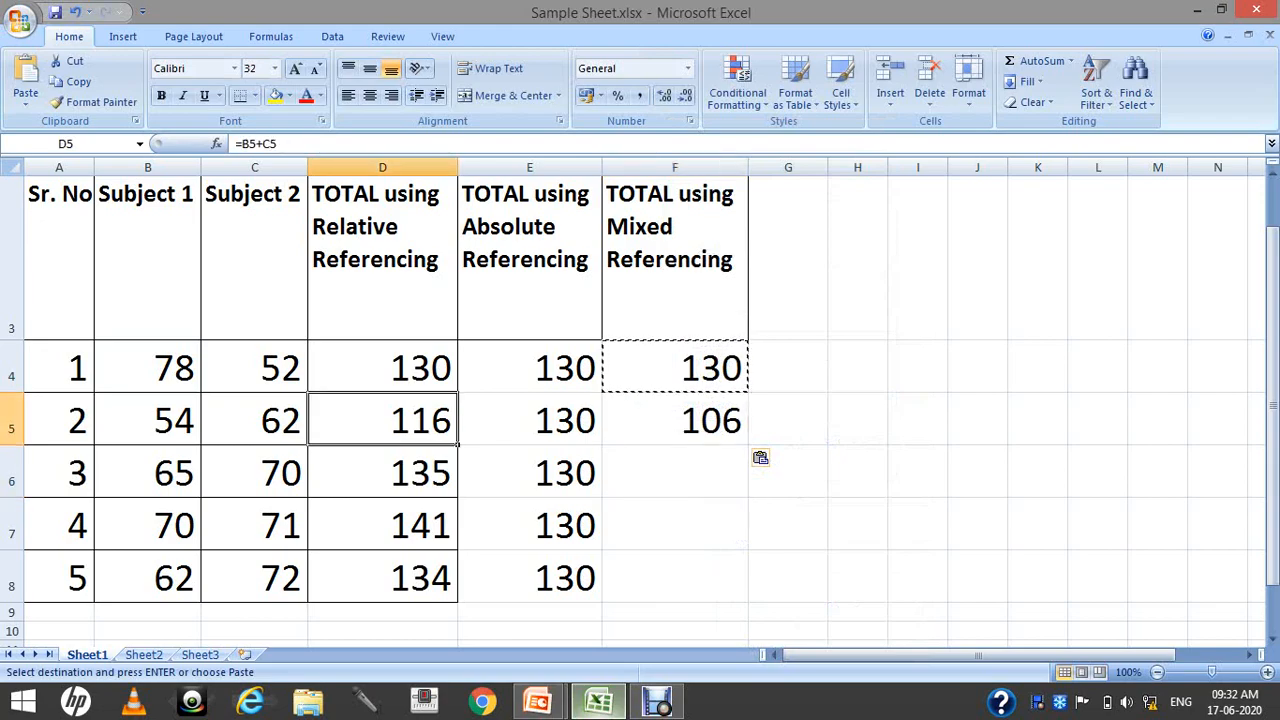
pyautogui.press('Right')
pyautogui.press('Right')
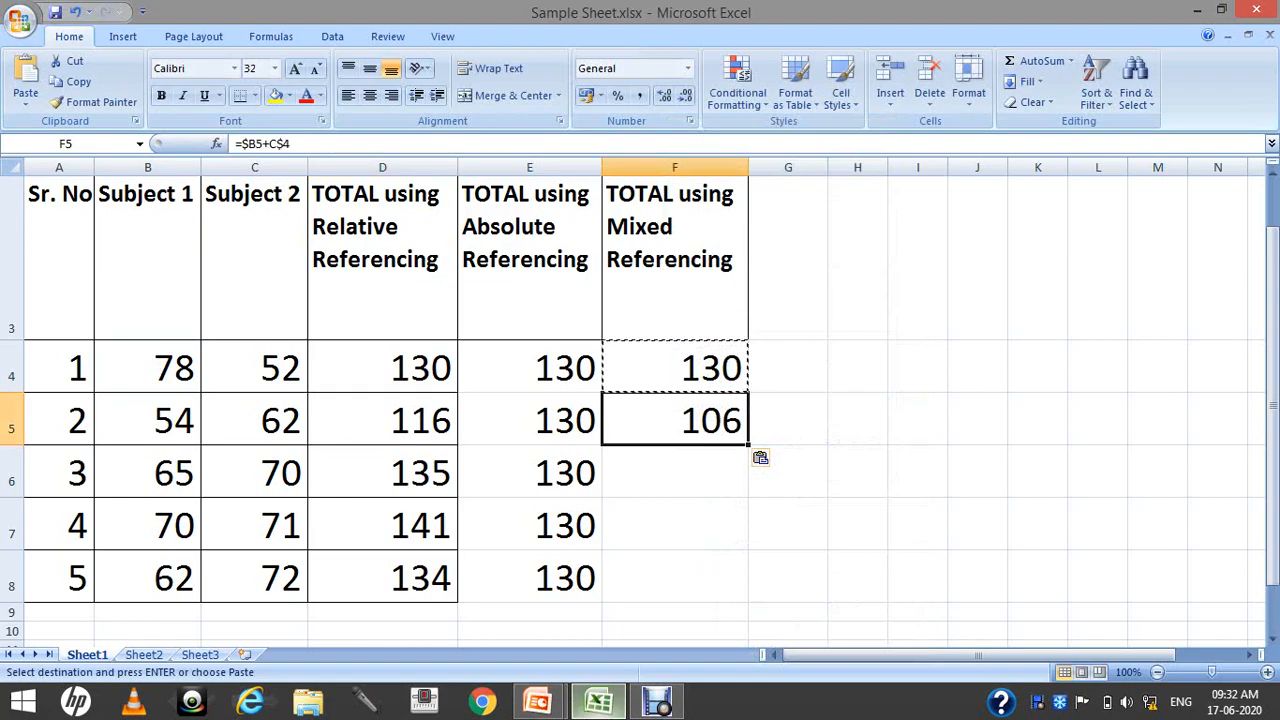
pyautogui.press('F2')
pyautogui.press('Left')
pyautogui.press('Left')
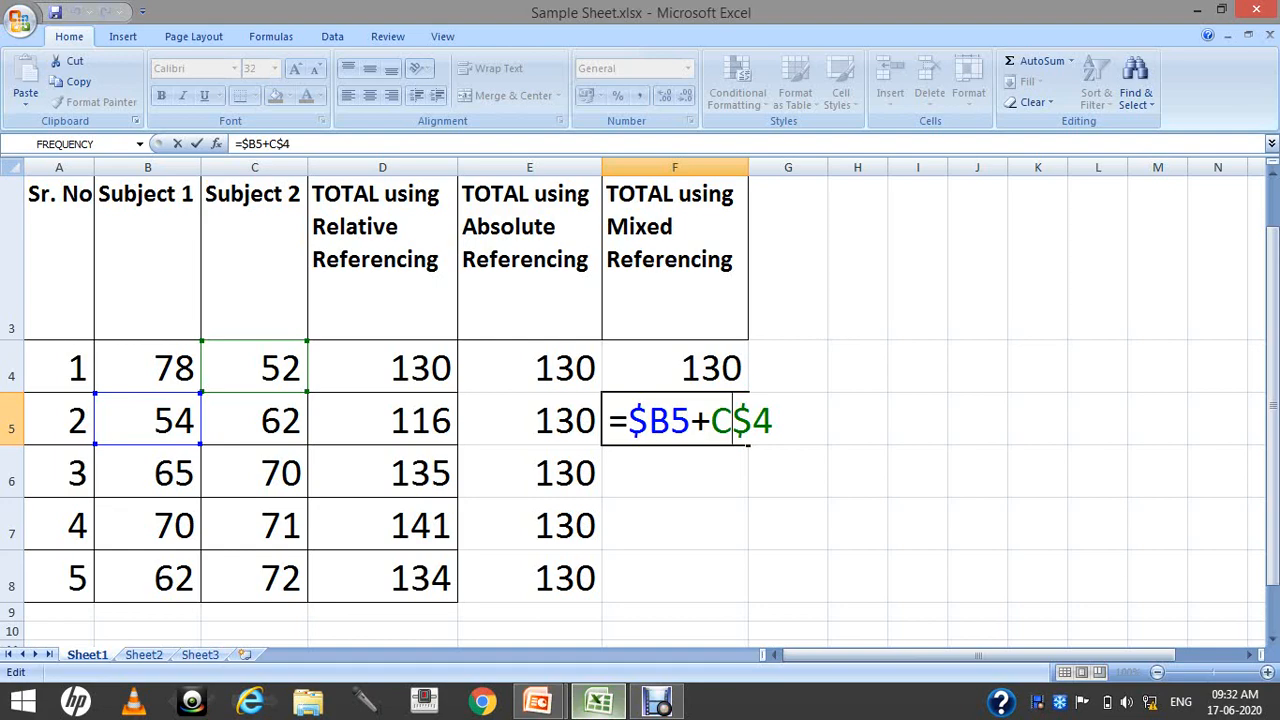
pyautogui.click(670, 421)
pyautogui.click(732, 421)
pyautogui.click(773, 420)
pyautogui.press('Return')
# Copy the mixed-reference total from F5 into F6 and compare its formula with the relative-reference total in D6
pyautogui.click(675, 420)
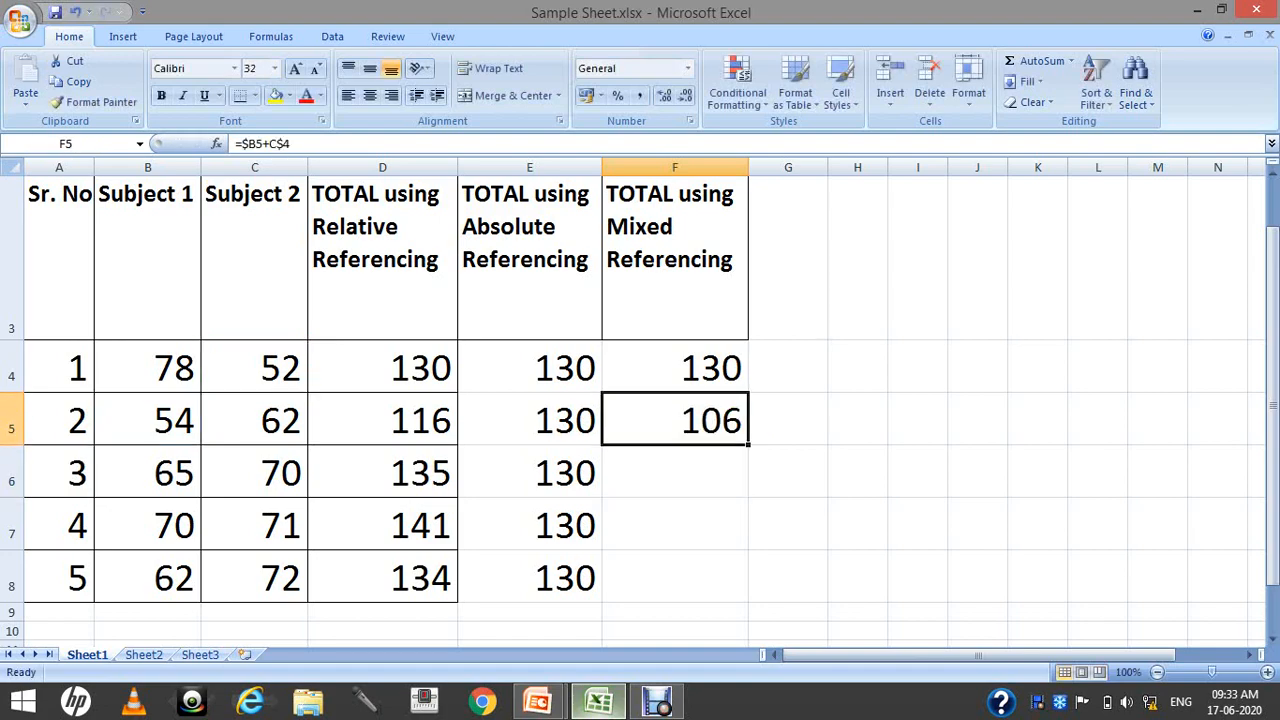
pyautogui.hotkey('ctrl', 'c')
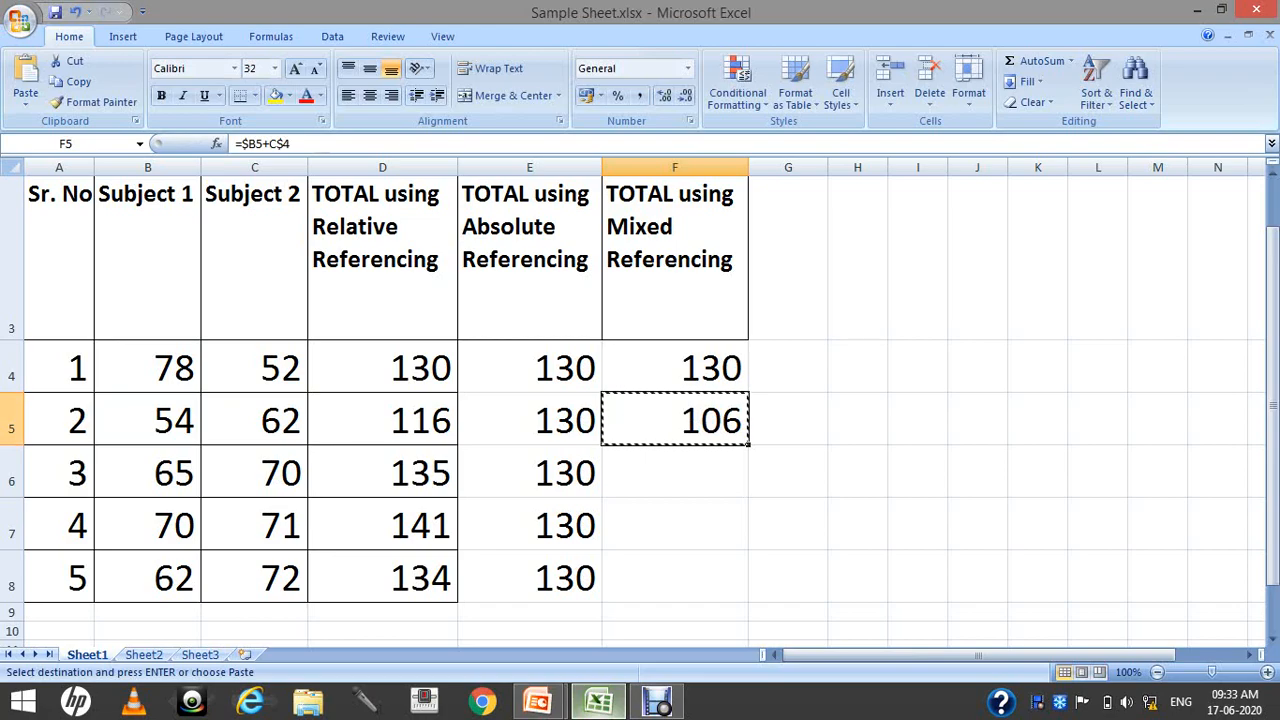
pyautogui.click(675, 472)
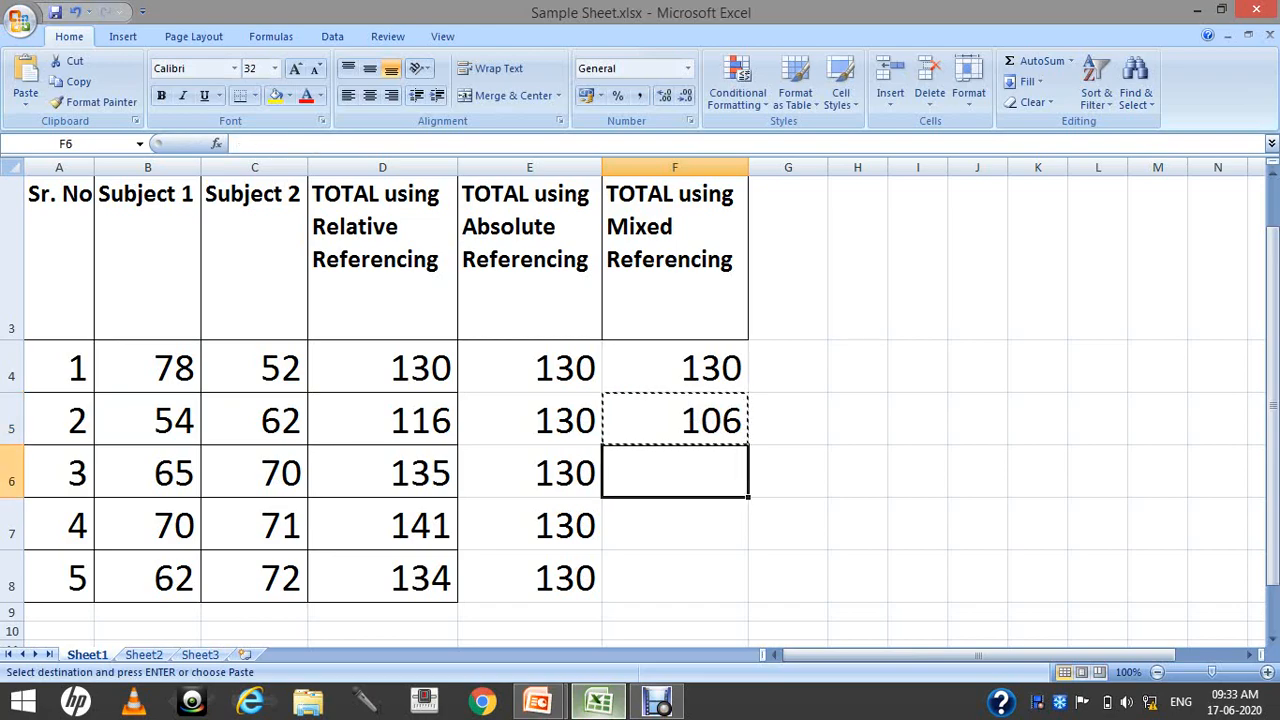
pyautogui.rightClick(686, 466)
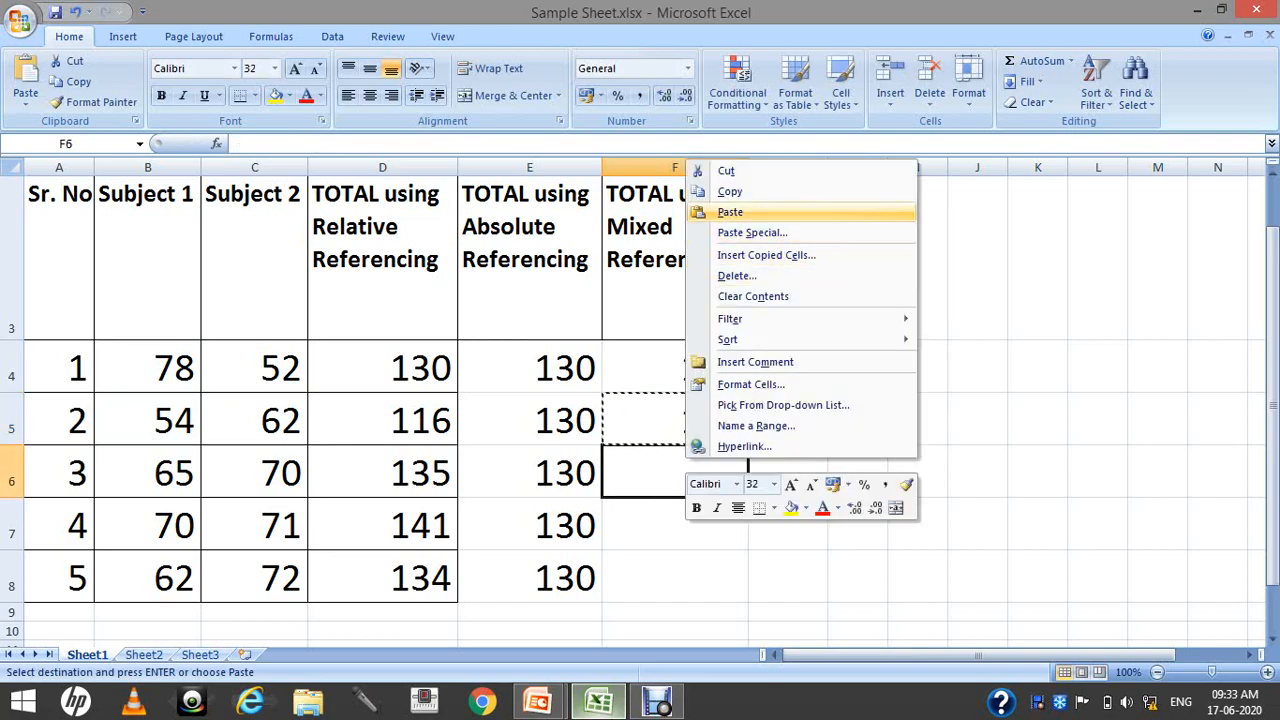
pyautogui.click(730, 212)
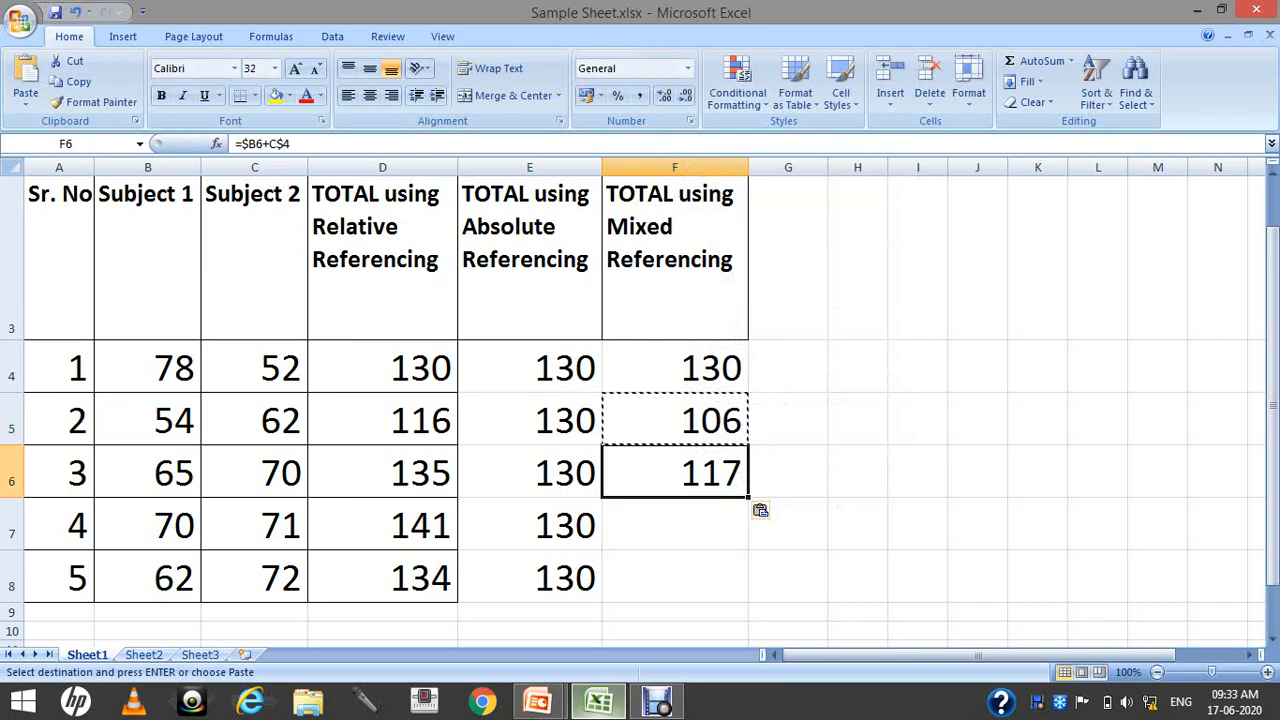
pyautogui.click(675, 525)
pyautogui.click(383, 472)
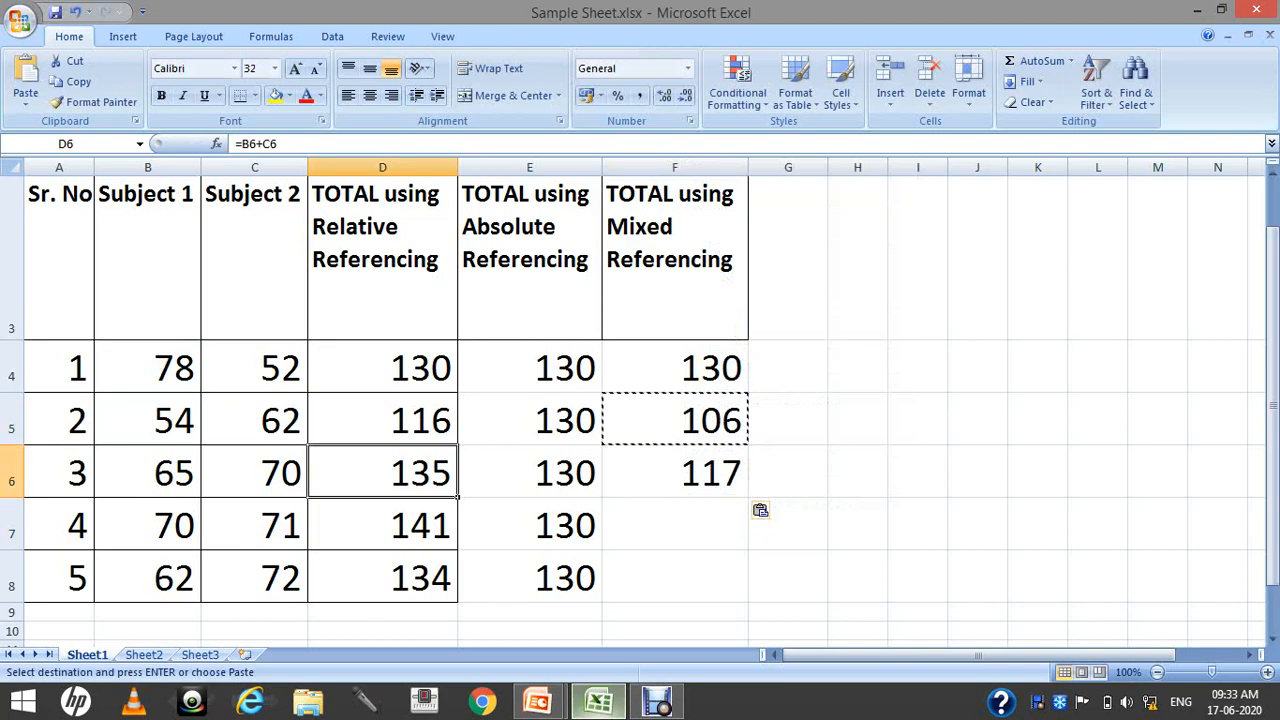
pyautogui.doubleClick(710, 473)
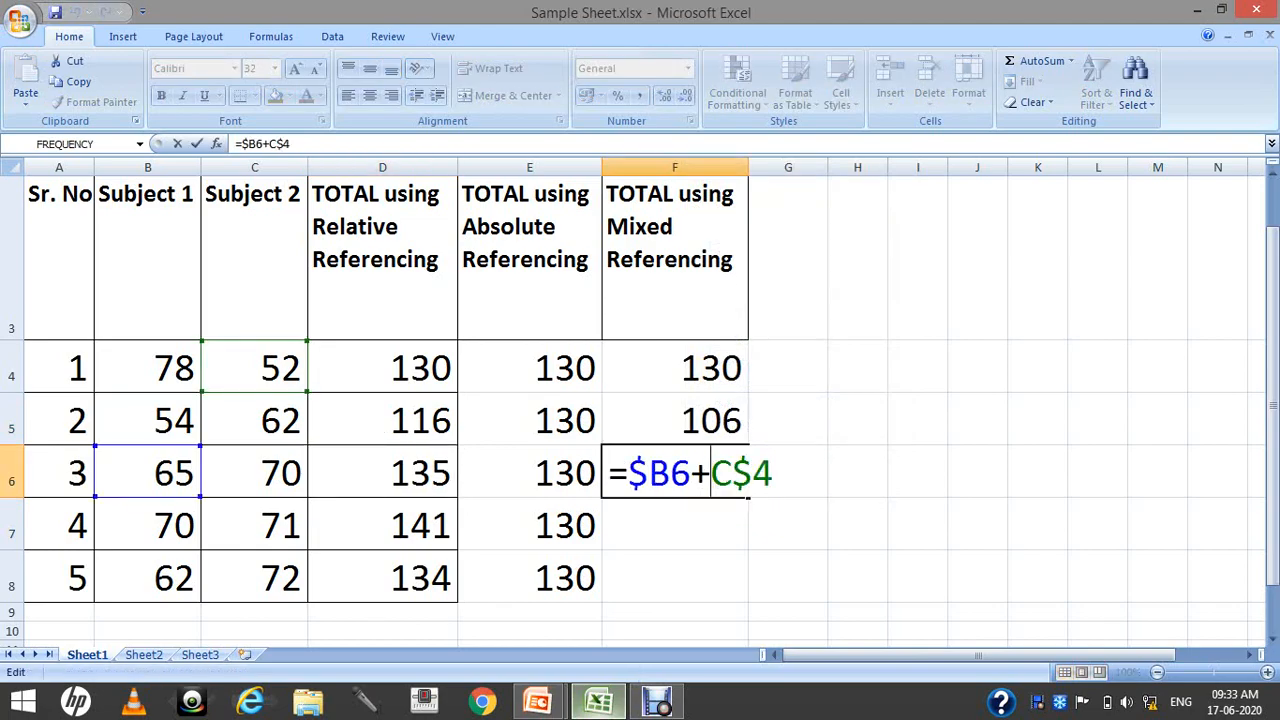
pyautogui.click(670, 473)
pyautogui.press('Return')
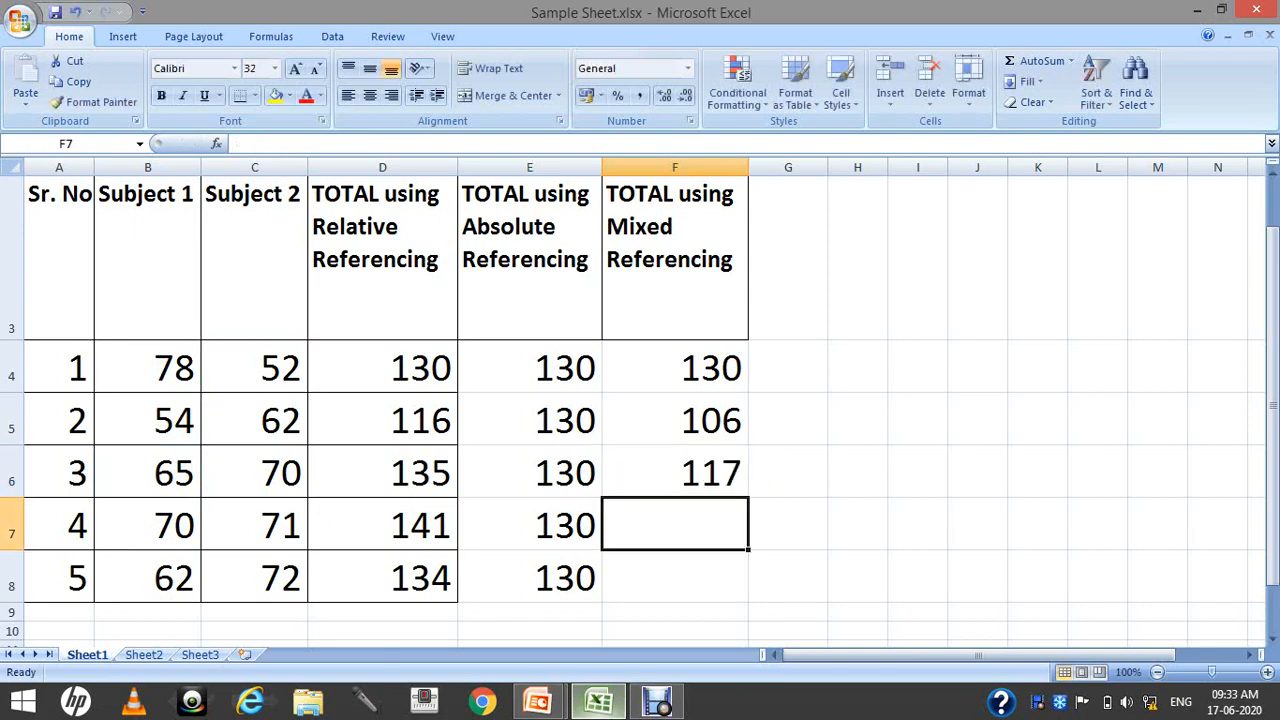
# Copy the mixed-reference total from F6 and paste it into F7
pyautogui.click(706, 470)
pyautogui.rightClick(706, 470)
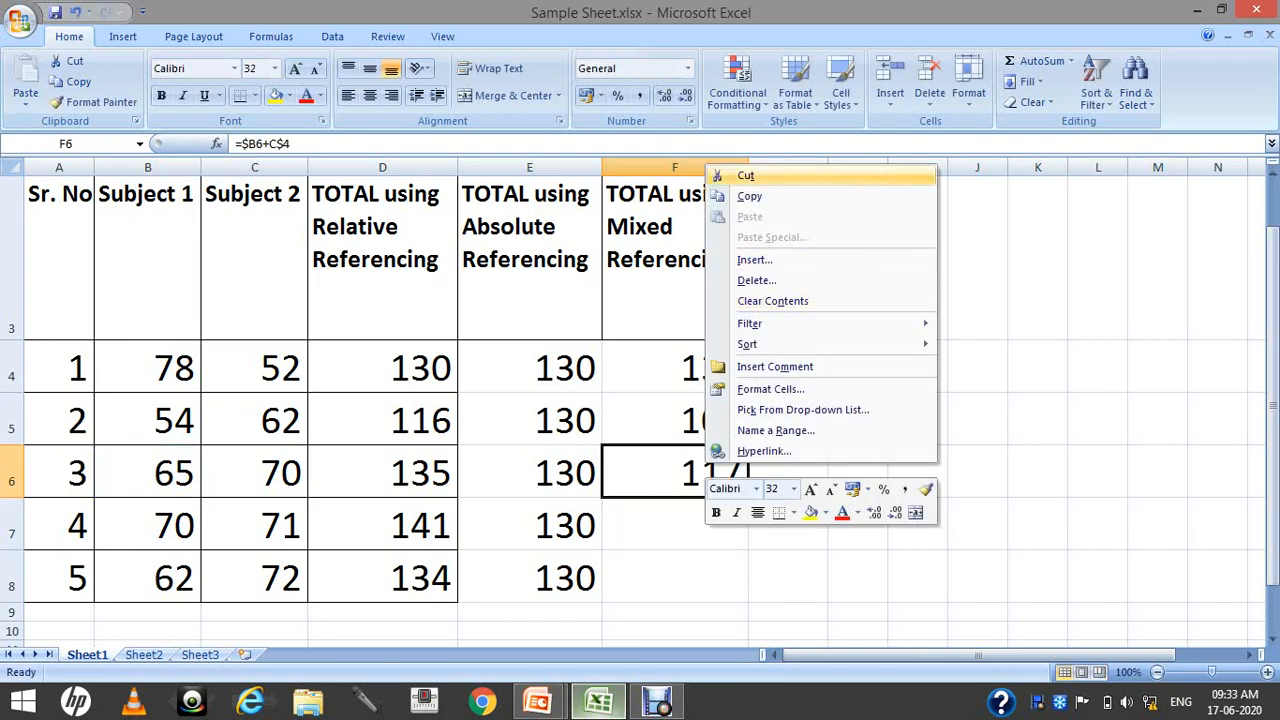
pyautogui.click(749, 196)
pyautogui.click(674, 524)
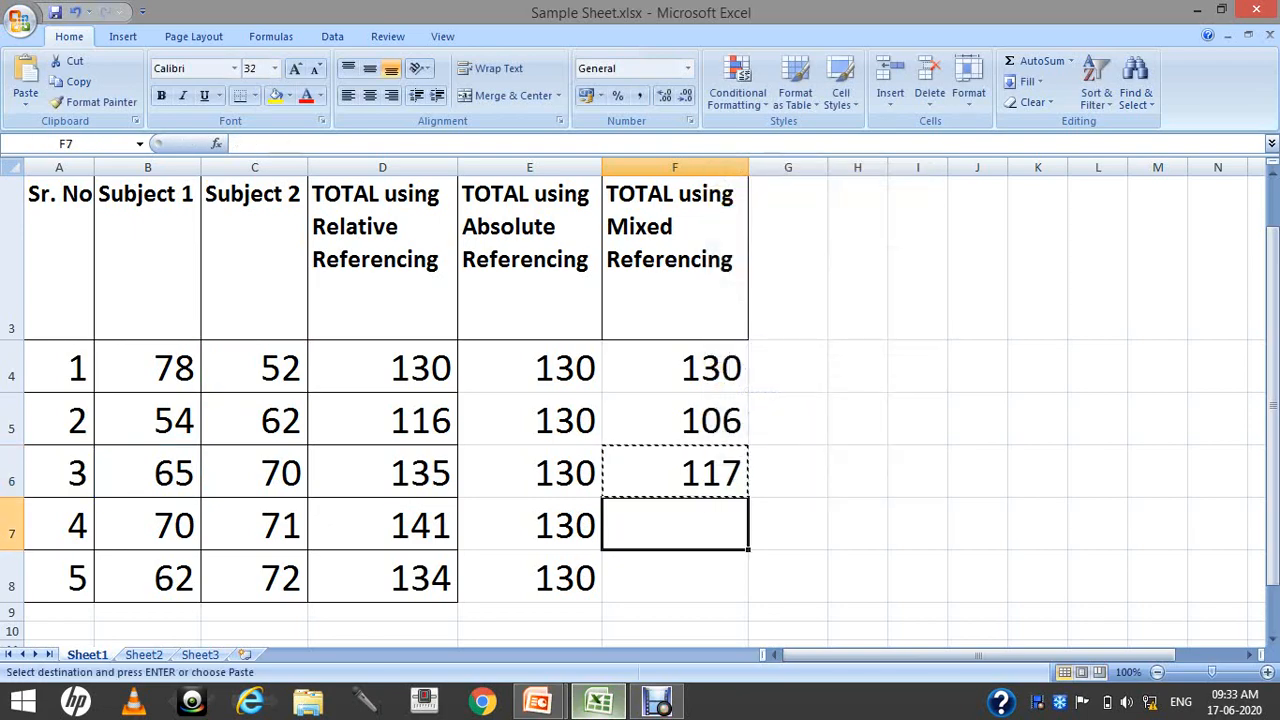
pyautogui.rightClick(693, 530)
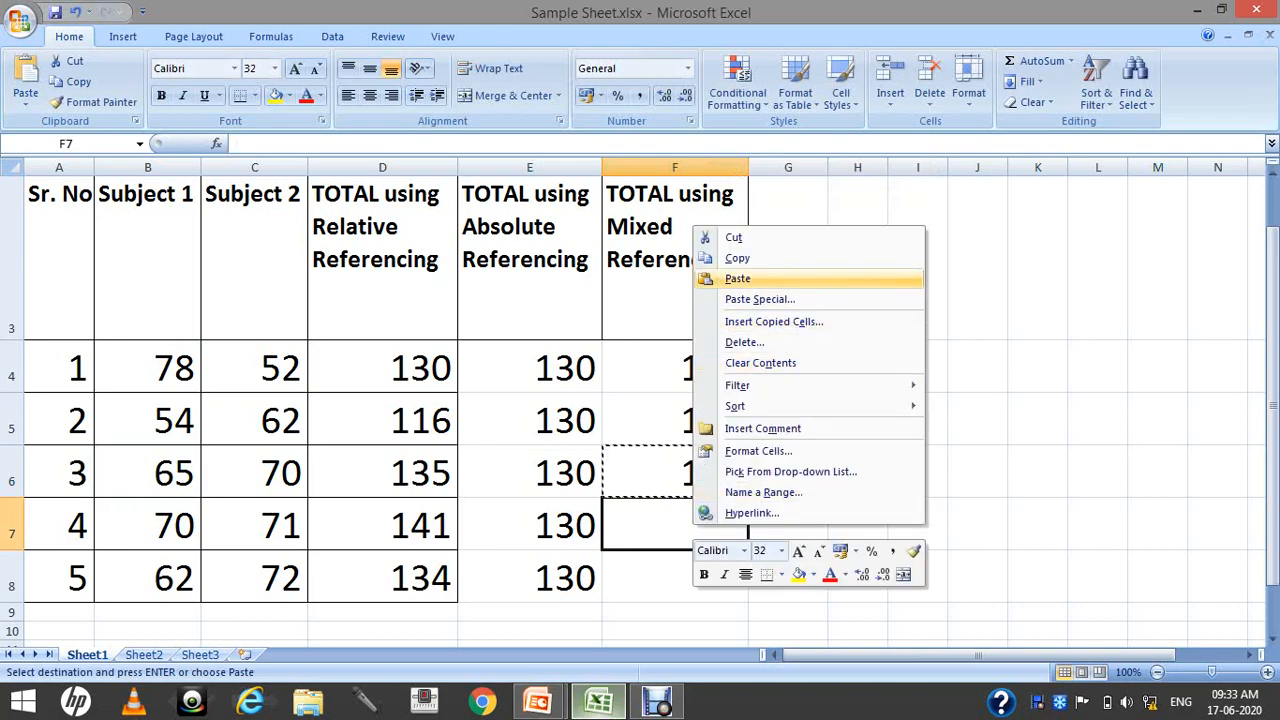
pyautogui.click(737, 278)
# Examine which cells the formulas in F7 and F6 refer to, leaving both formulas as they are
pyautogui.press('F2')
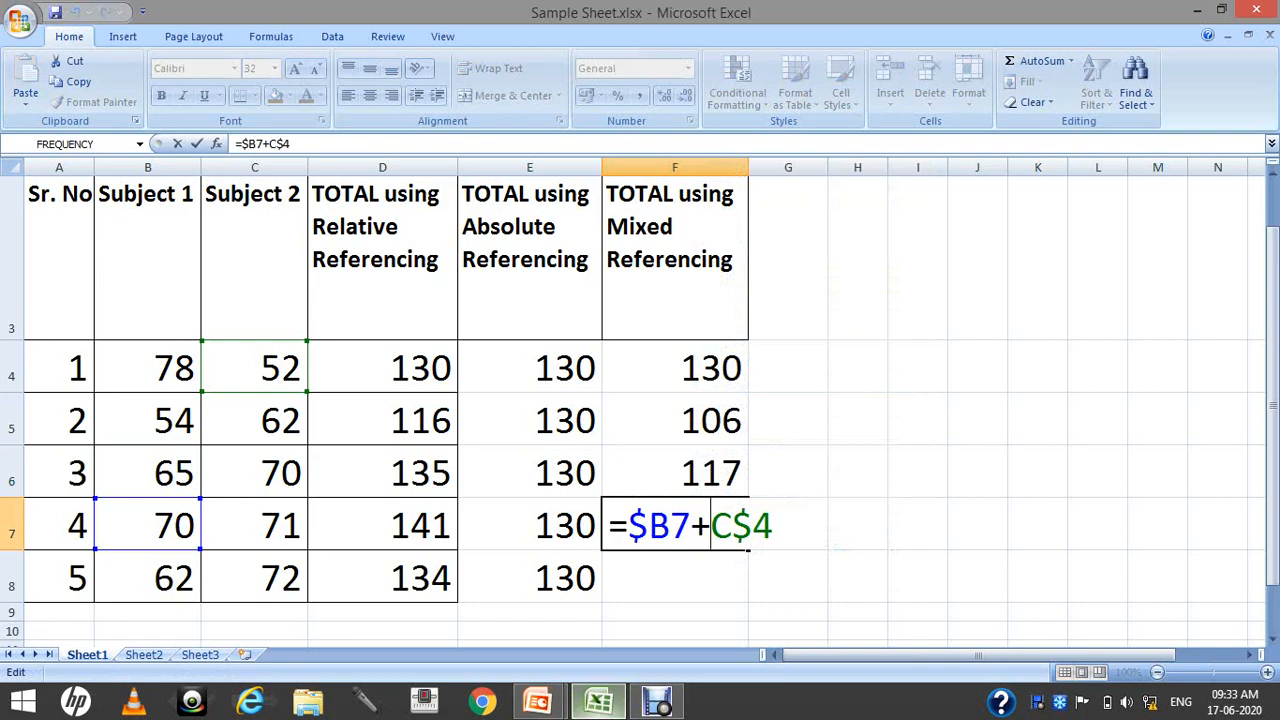
pyautogui.click(700, 480)
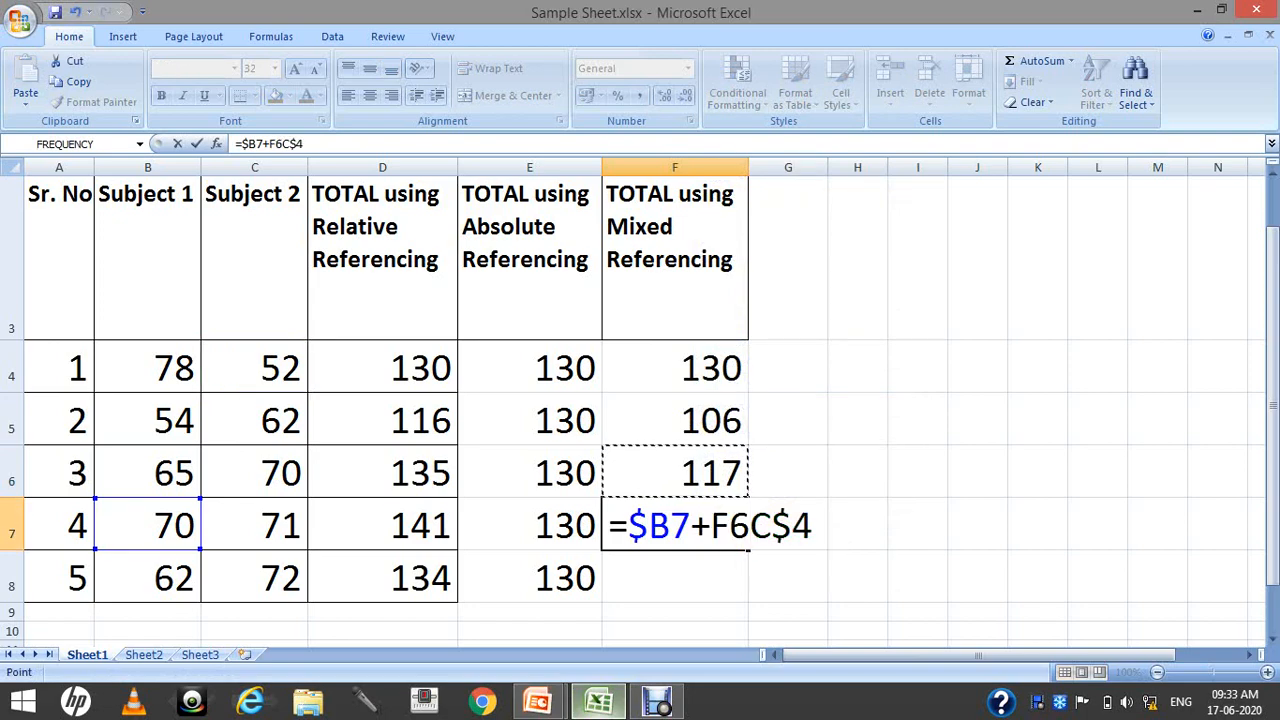
pyautogui.press('Escape')
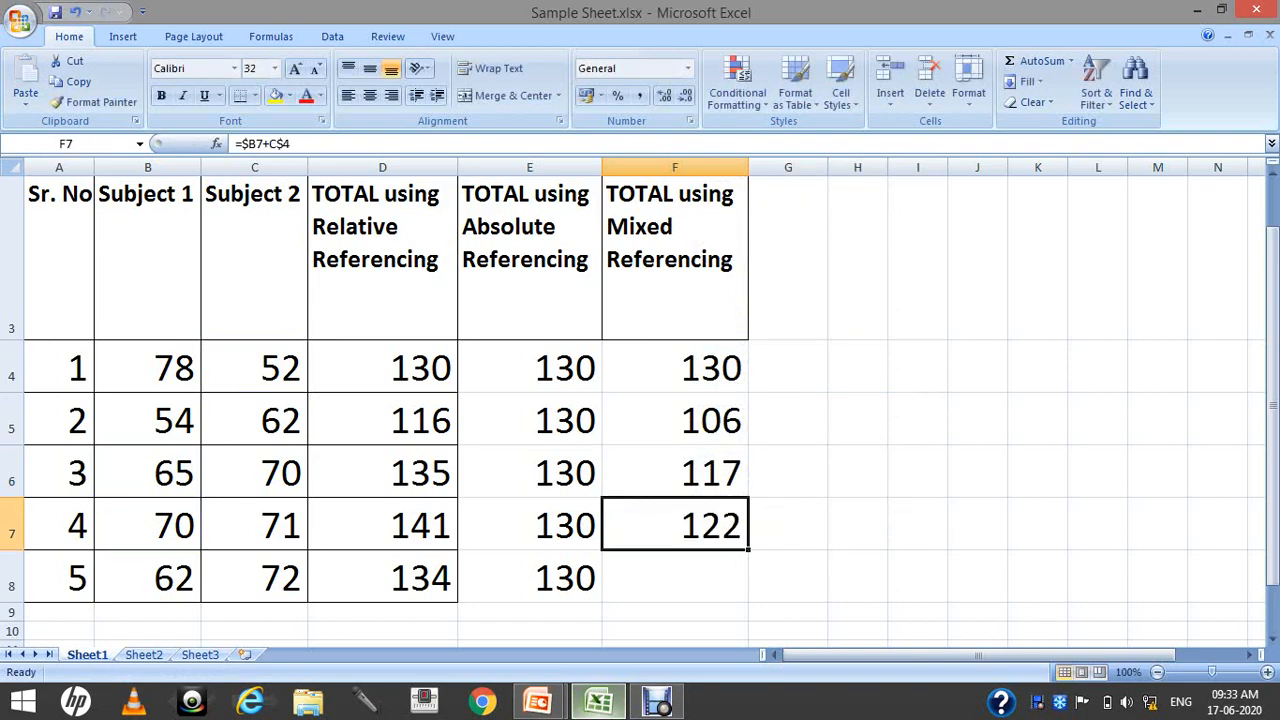
pyautogui.press('F2')
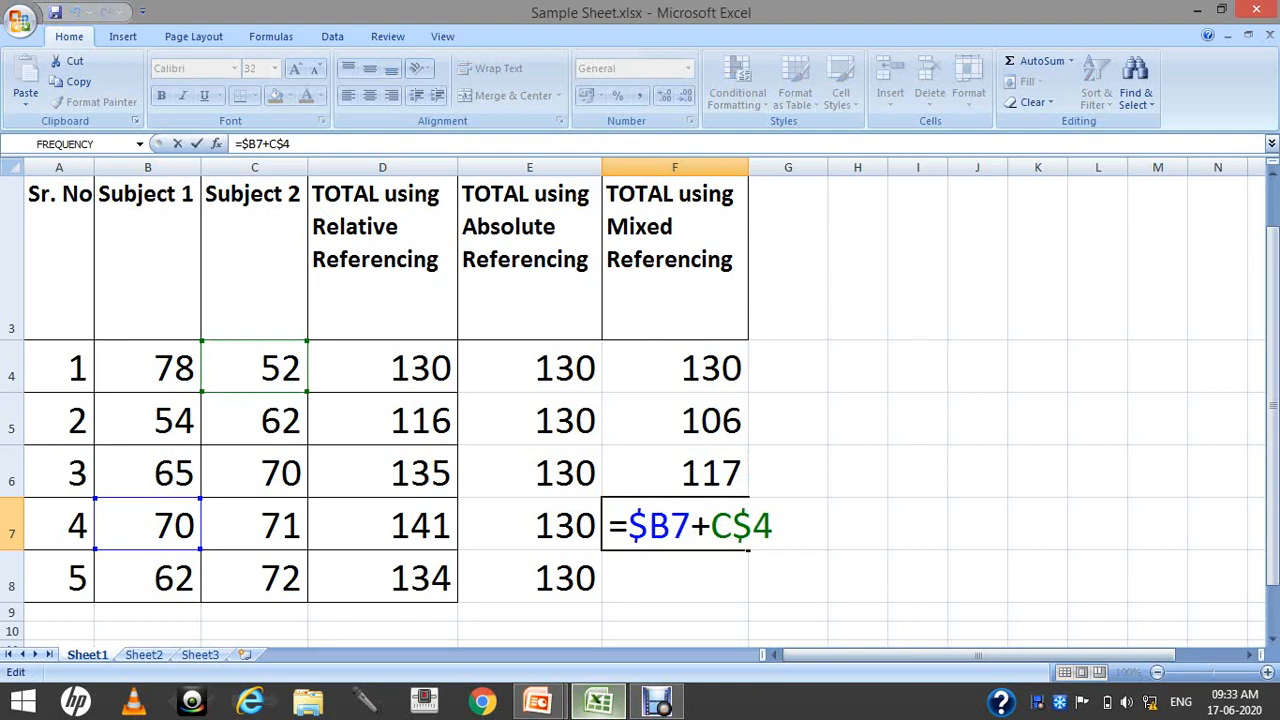
pyautogui.press('Escape')
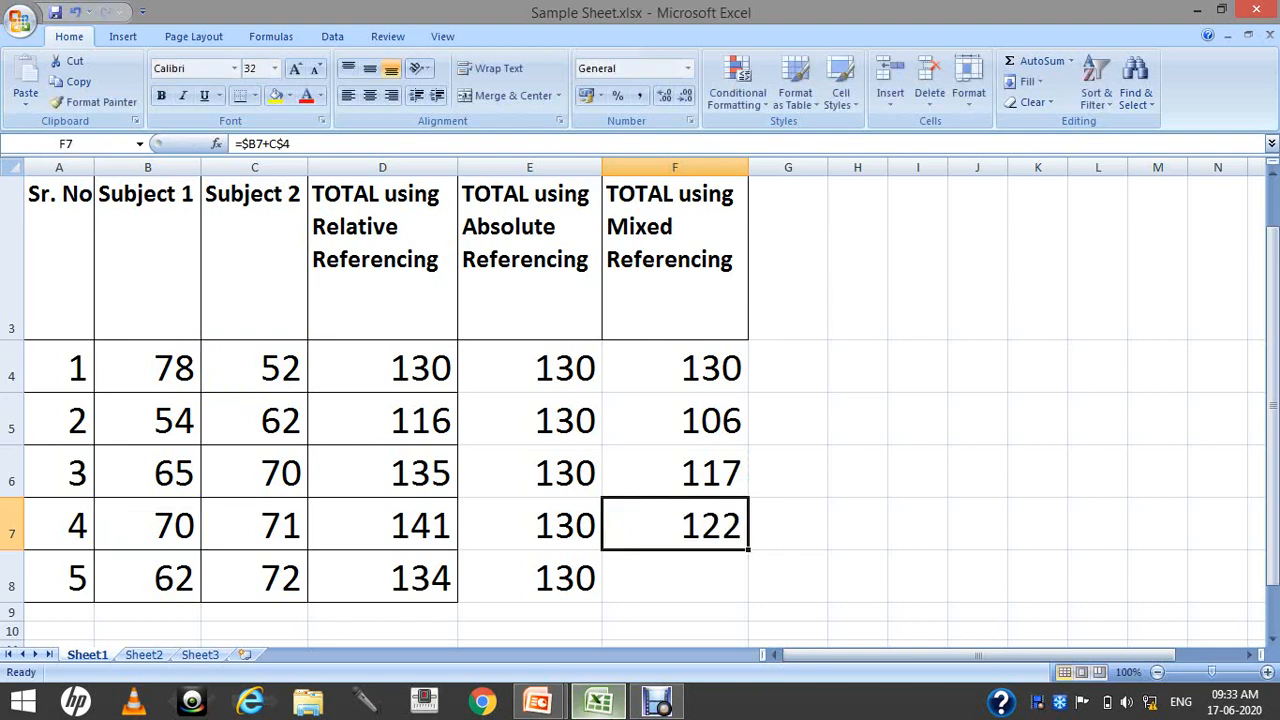
pyautogui.doubleClick(671, 473)
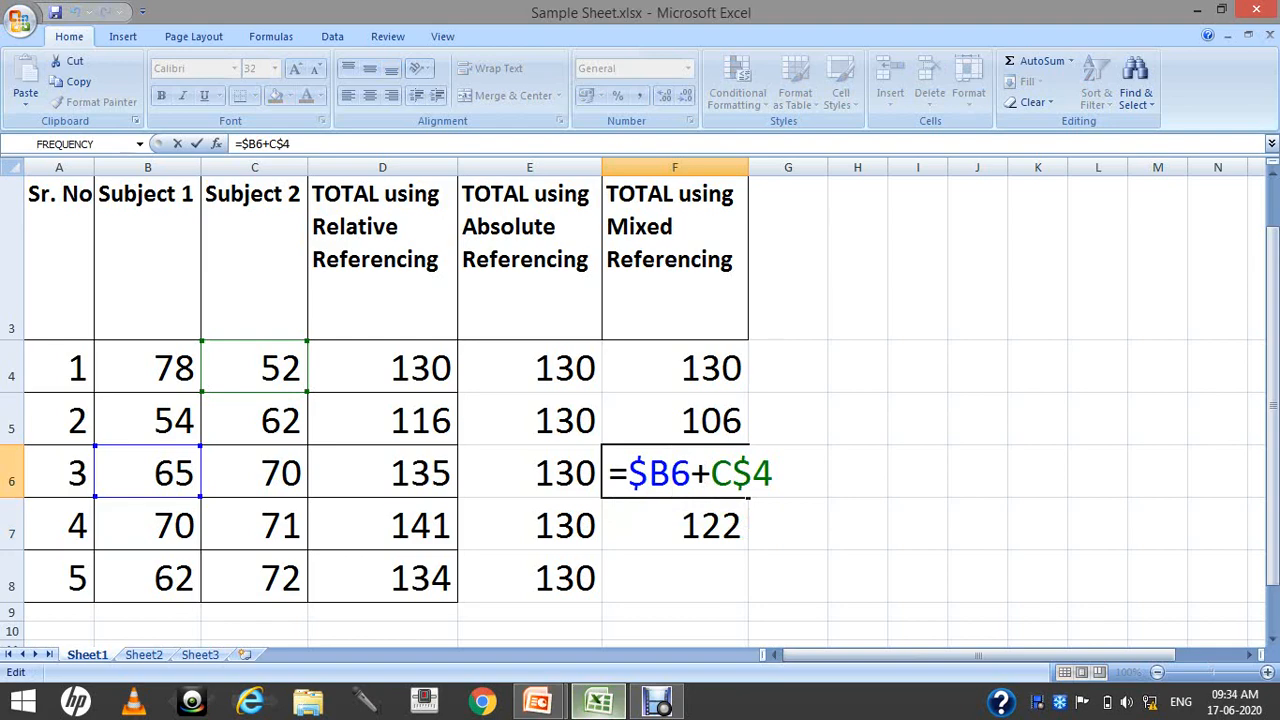
pyautogui.press('Return')
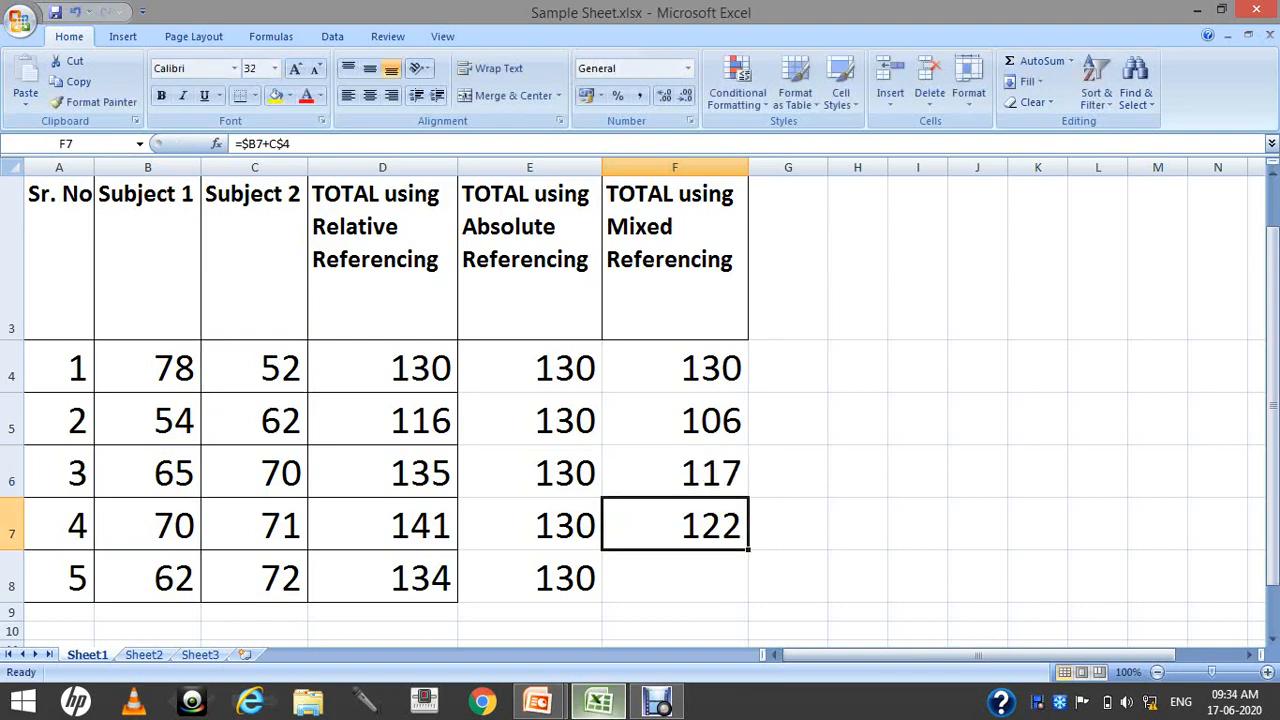
# Review the column headings of the relative, absolute and mixed referencing totals in D3, E3 and F3
pyautogui.press('Down')
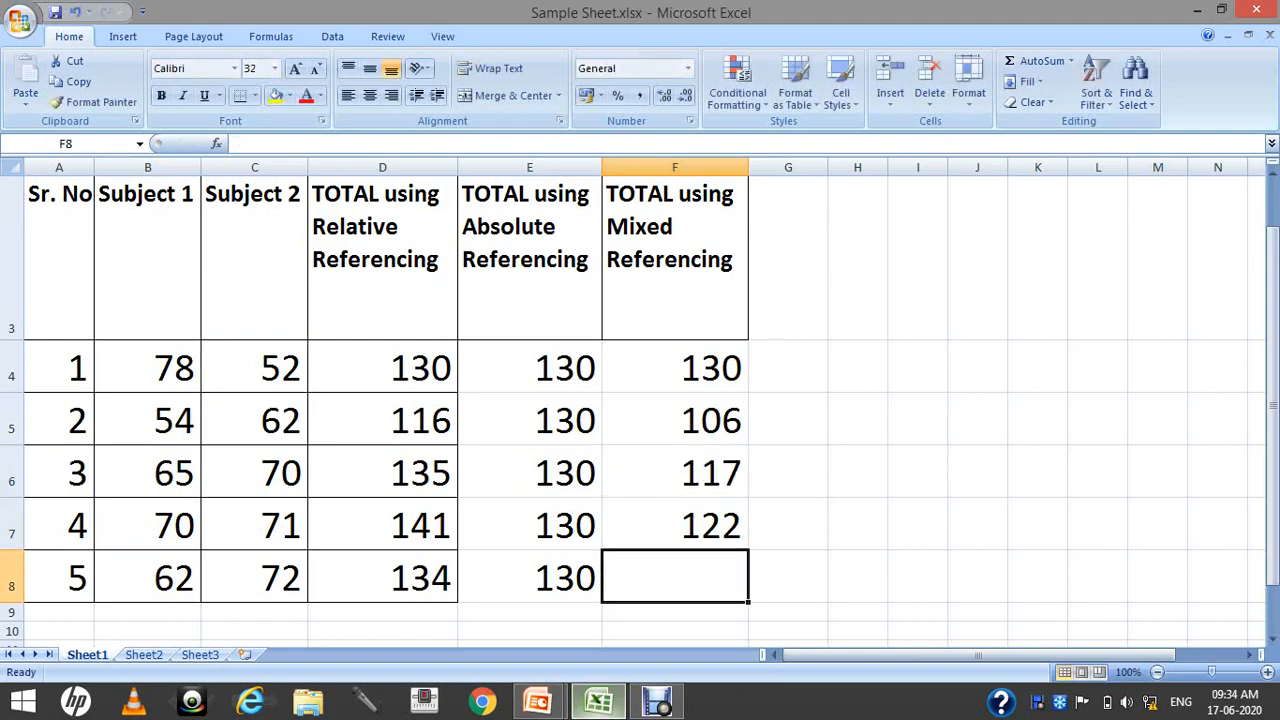
pyautogui.click(382, 259)
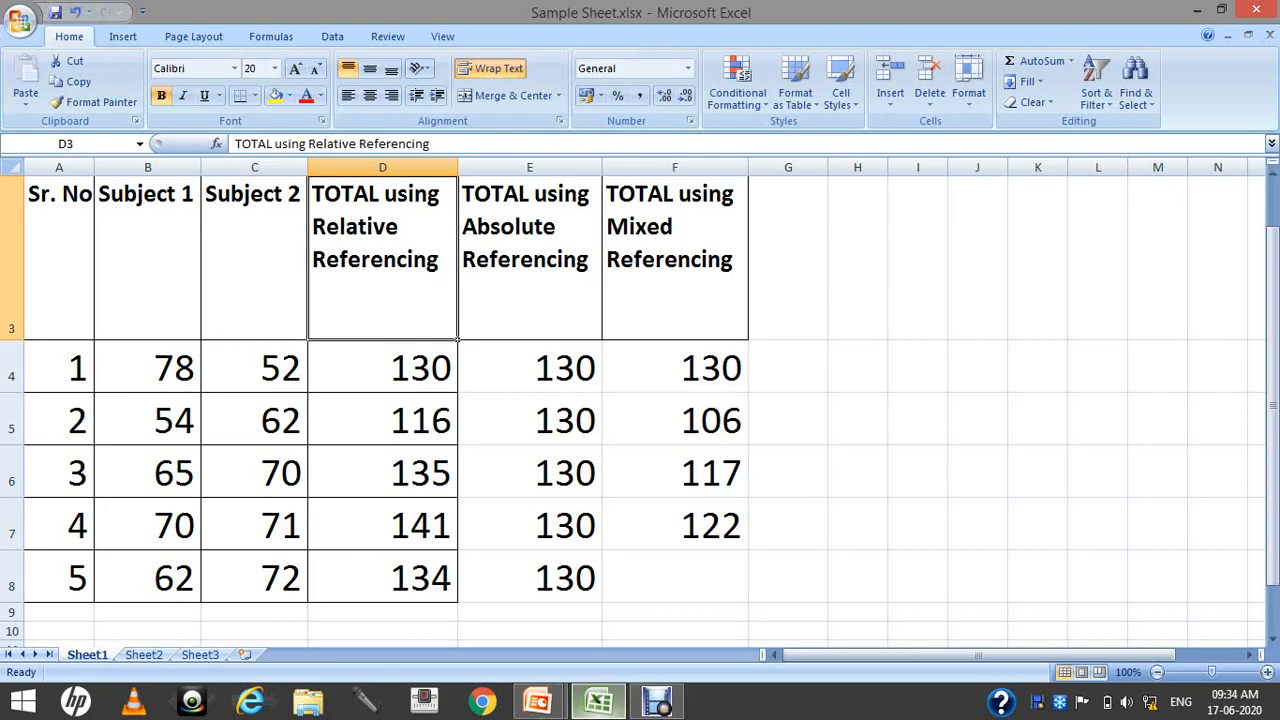
pyautogui.click(530, 259)
pyautogui.click(675, 259)
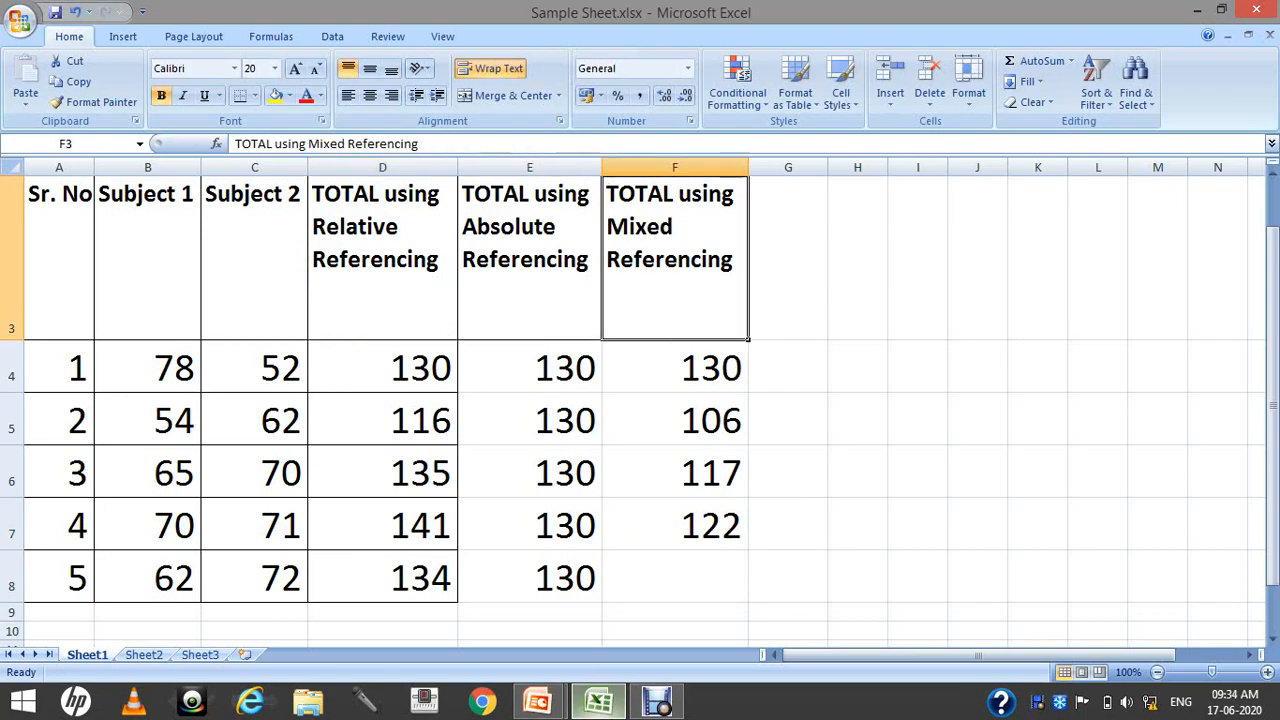
# Enter the relative-reference formula =B4+C4 in H4 to total the first student's two subject marks
pyautogui.click(858, 367)
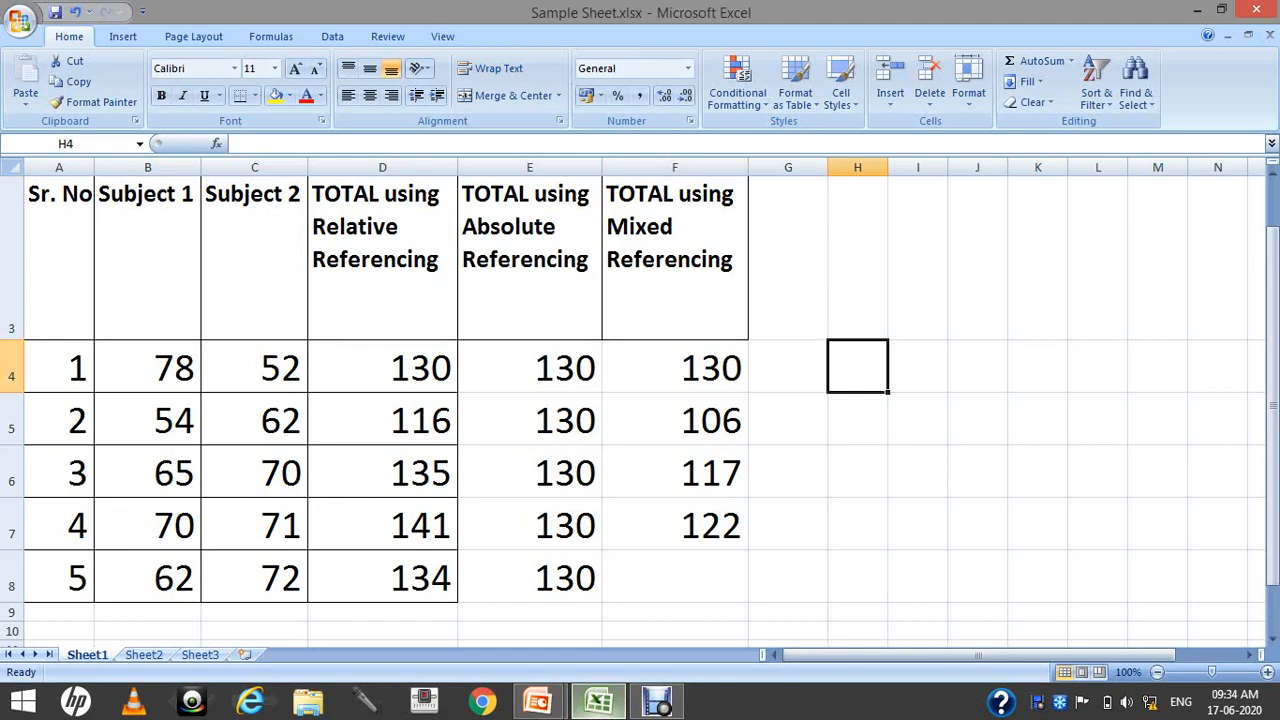
pyautogui.write('=')
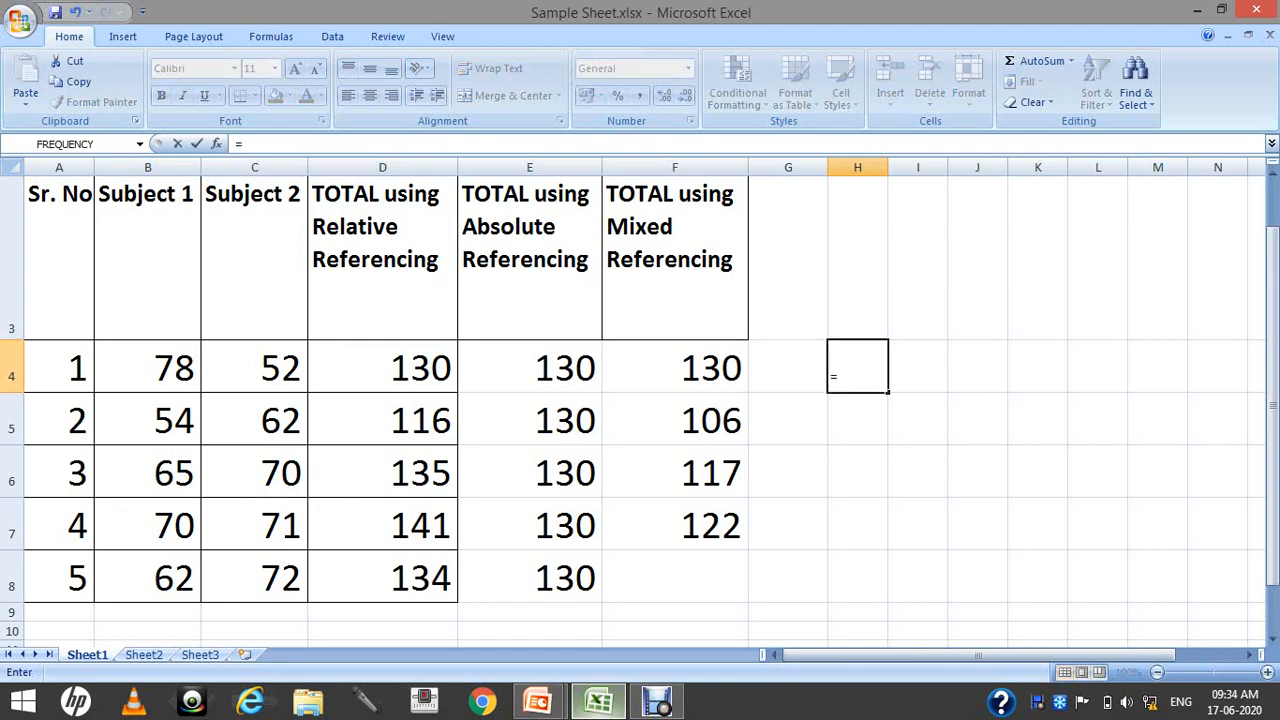
pyautogui.click(148, 367)
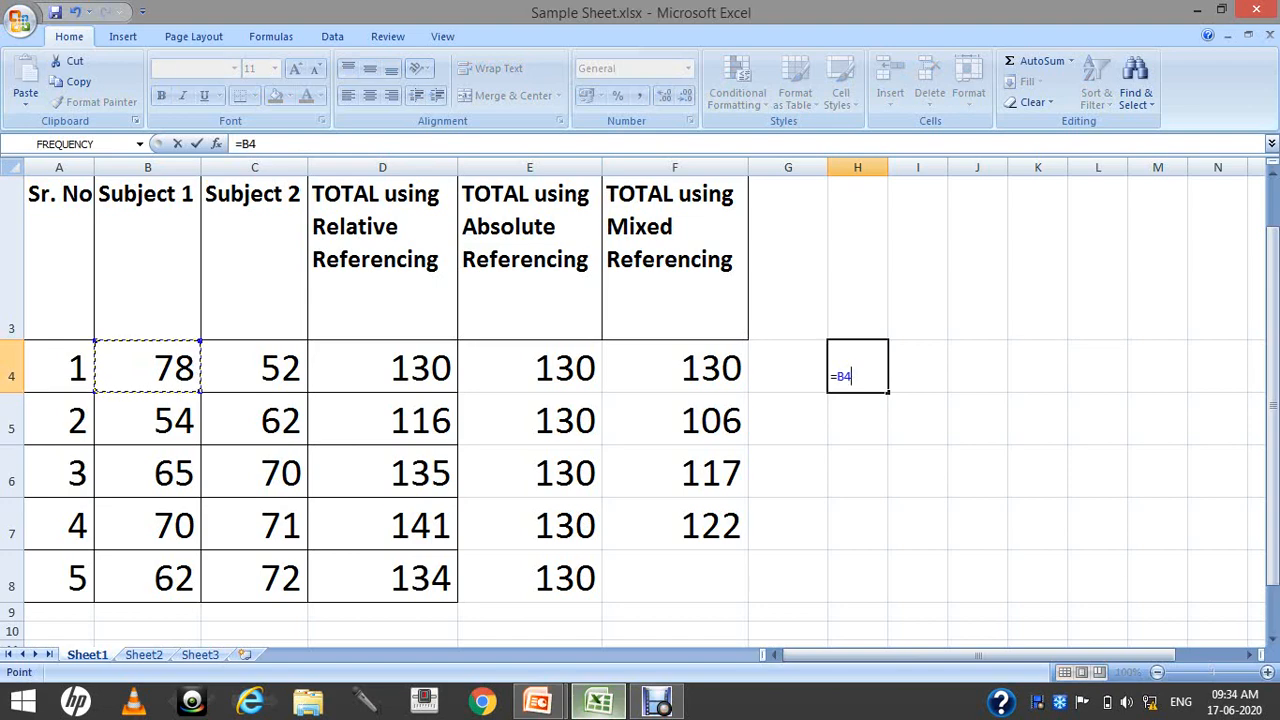
pyautogui.write('+')
pyautogui.click(254, 367)
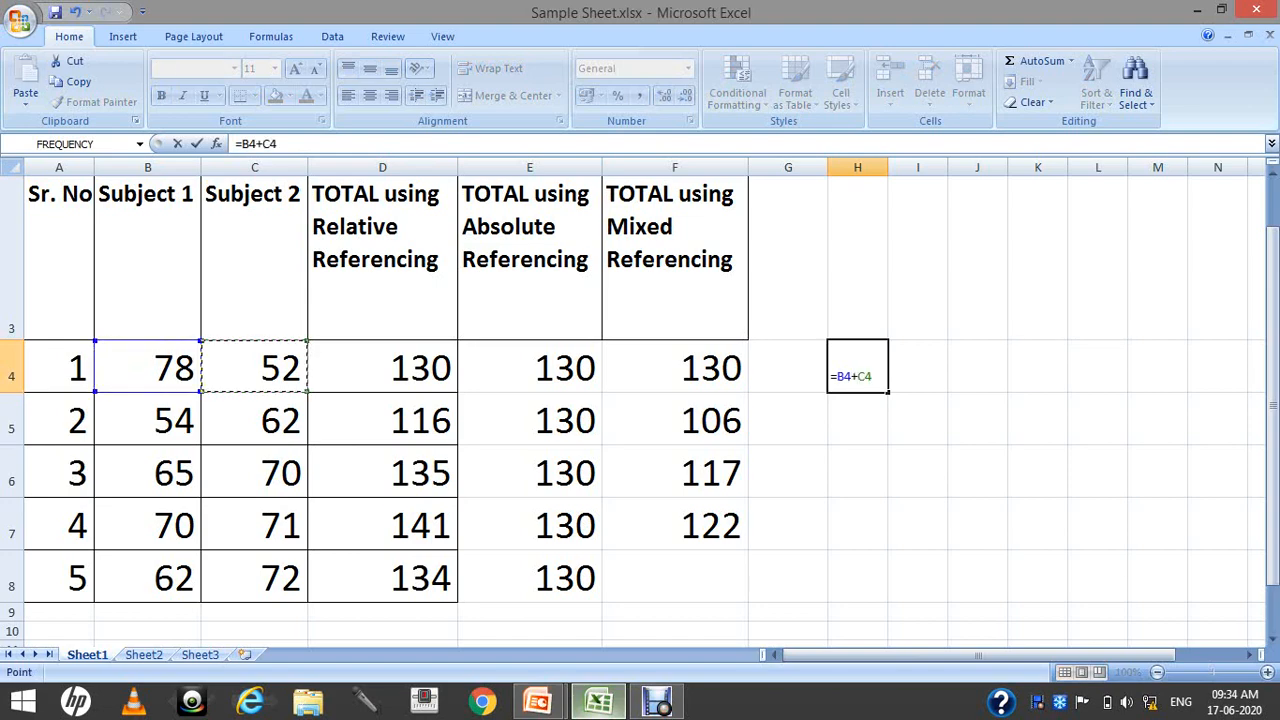
pyautogui.press('Return')
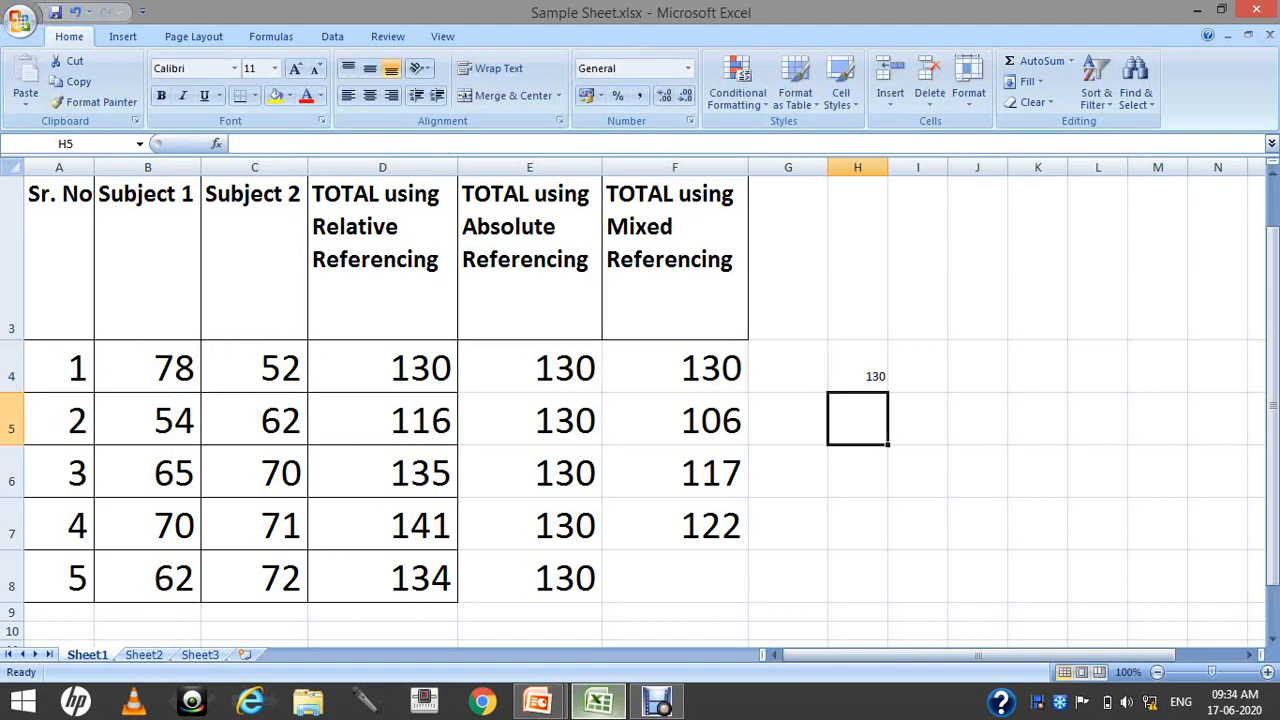
# Enlarge the font of cells H4 to H8 to 48 points
pyautogui.click(858, 367)
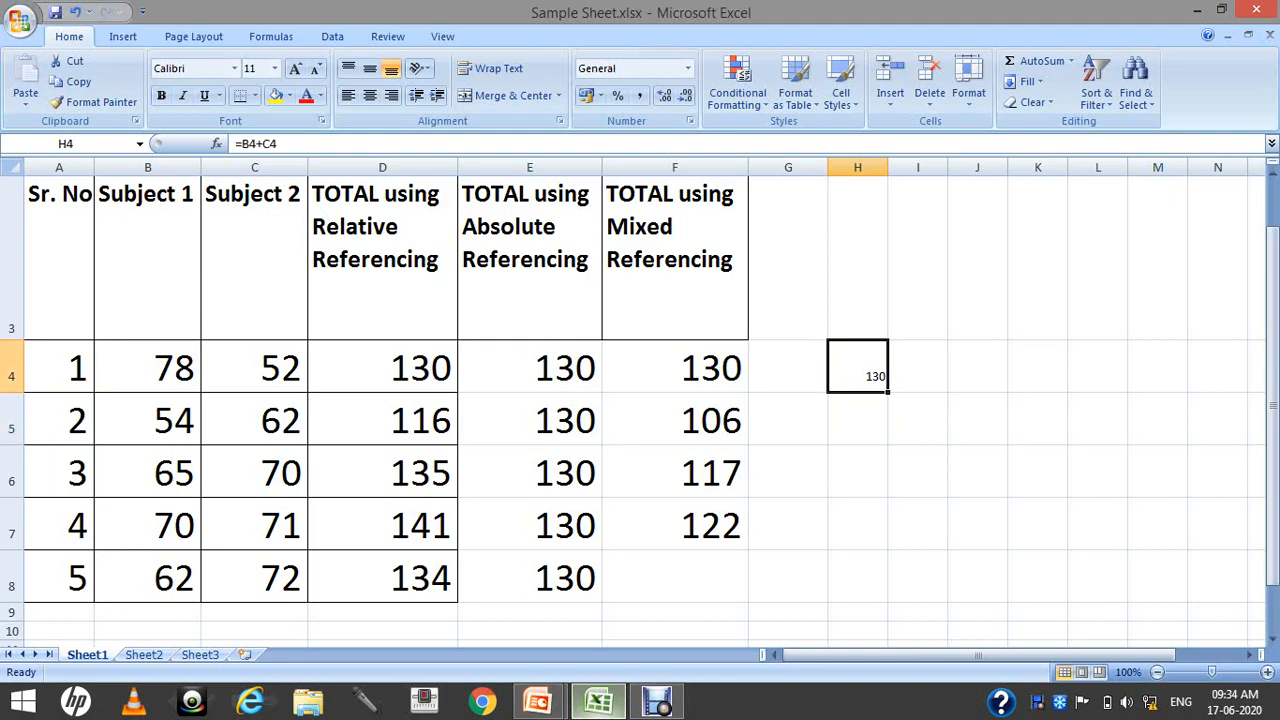
pyautogui.moveTo(858, 367); pyautogui.dragTo(858, 578)
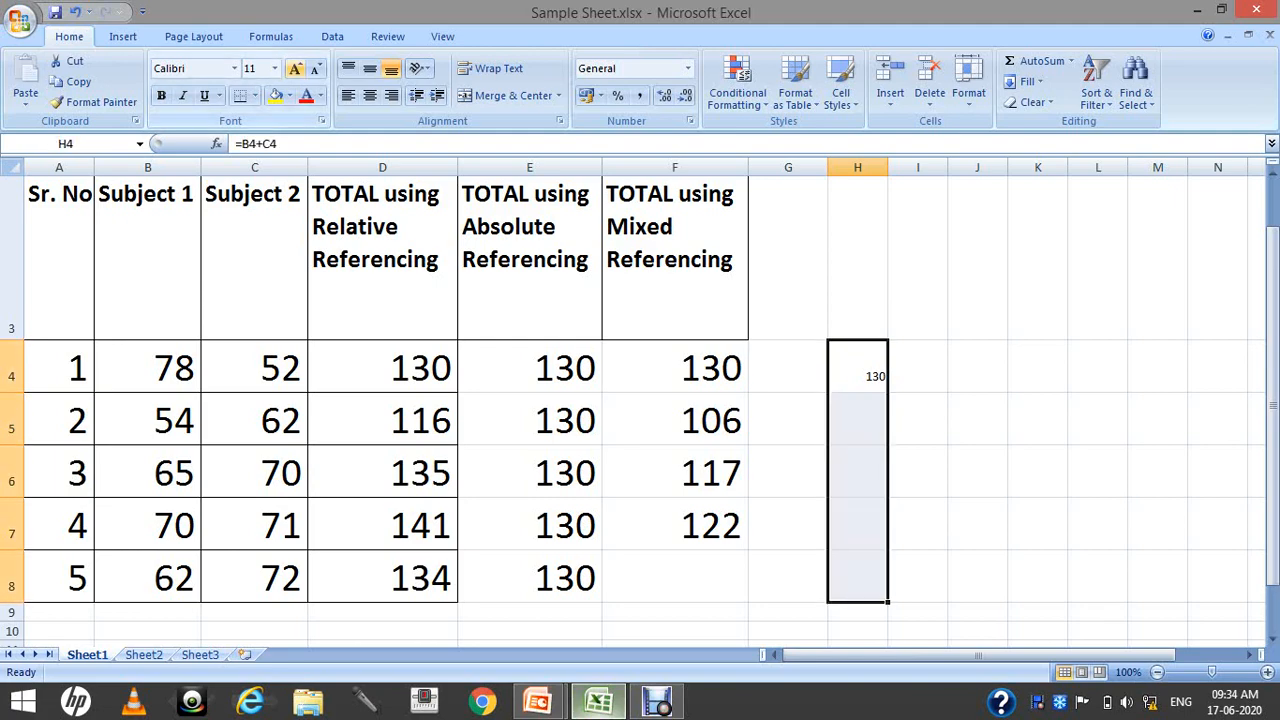
pyautogui.click(295, 69)
pyautogui.click(295, 69)
pyautogui.click(295, 69)
pyautogui.click(295, 69)
pyautogui.click(295, 69)
pyautogui.click(295, 69)
pyautogui.click(295, 69)
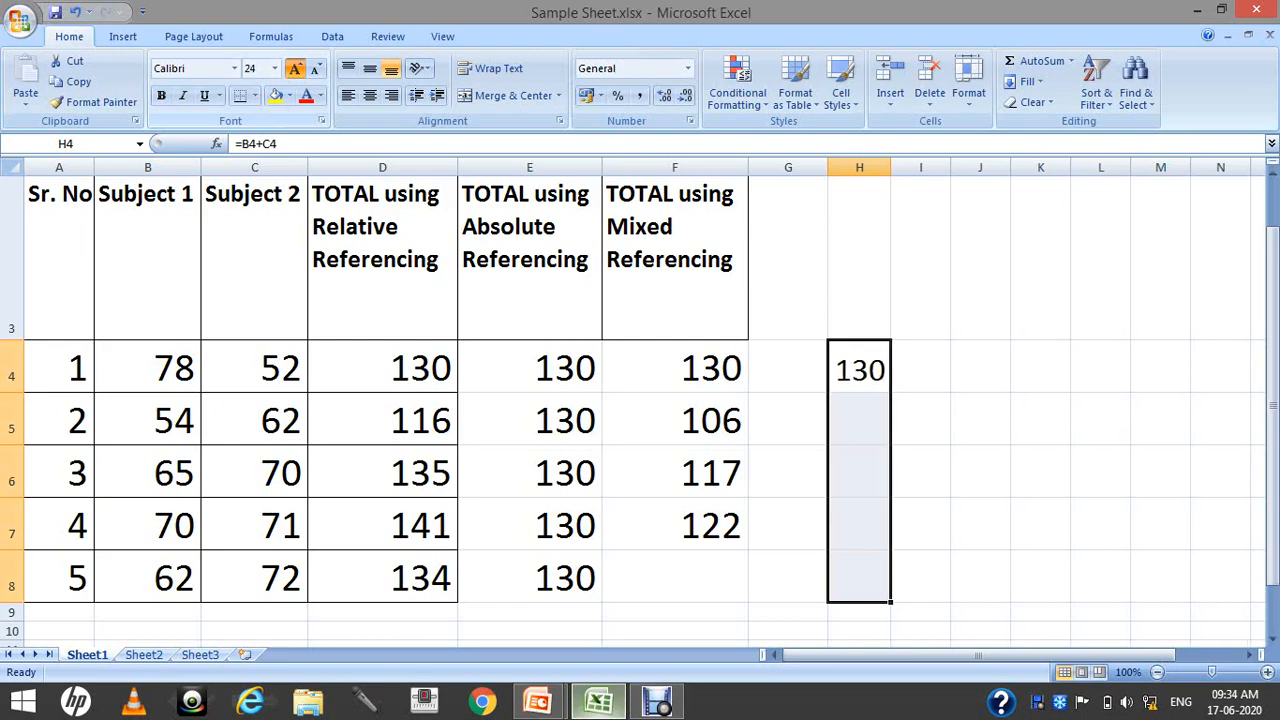
pyautogui.click(295, 69)
pyautogui.click(295, 69)
pyautogui.click(295, 69)
pyautogui.click(295, 69)
pyautogui.click(872, 377)
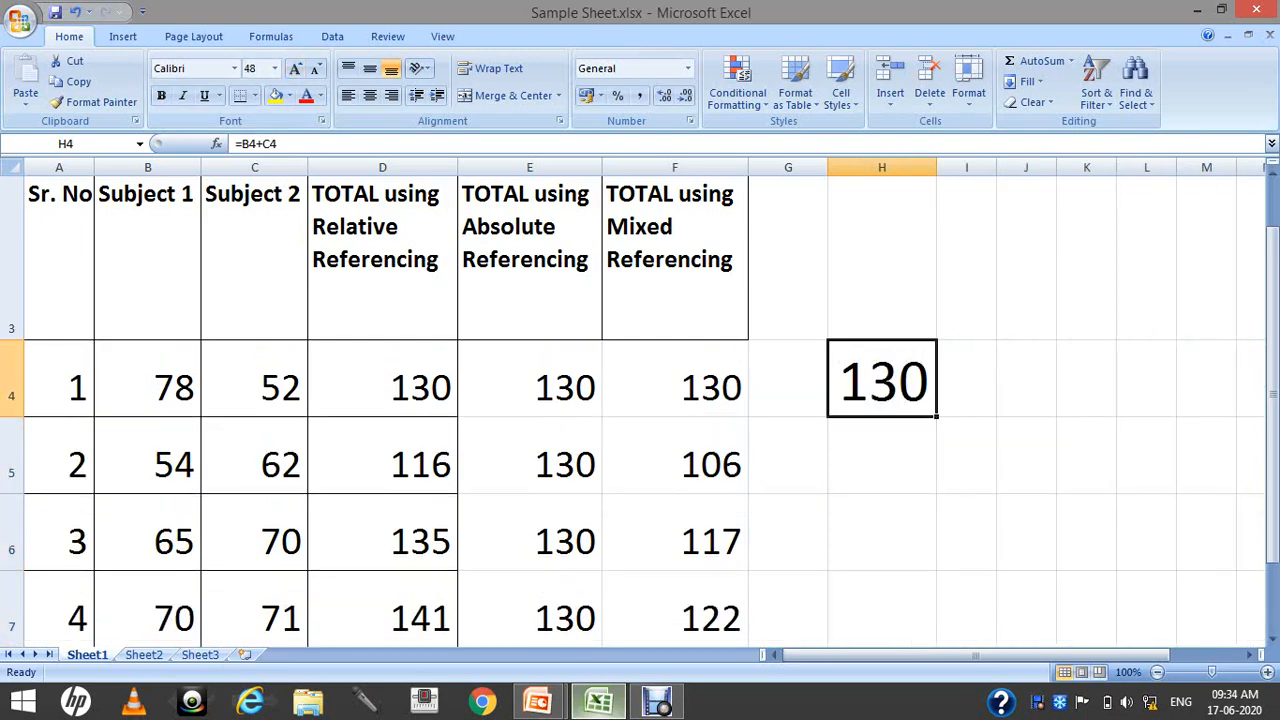
# Label the total in H4 with the letter R in I4 and set that label's font size to 48
pyautogui.click(966, 378)
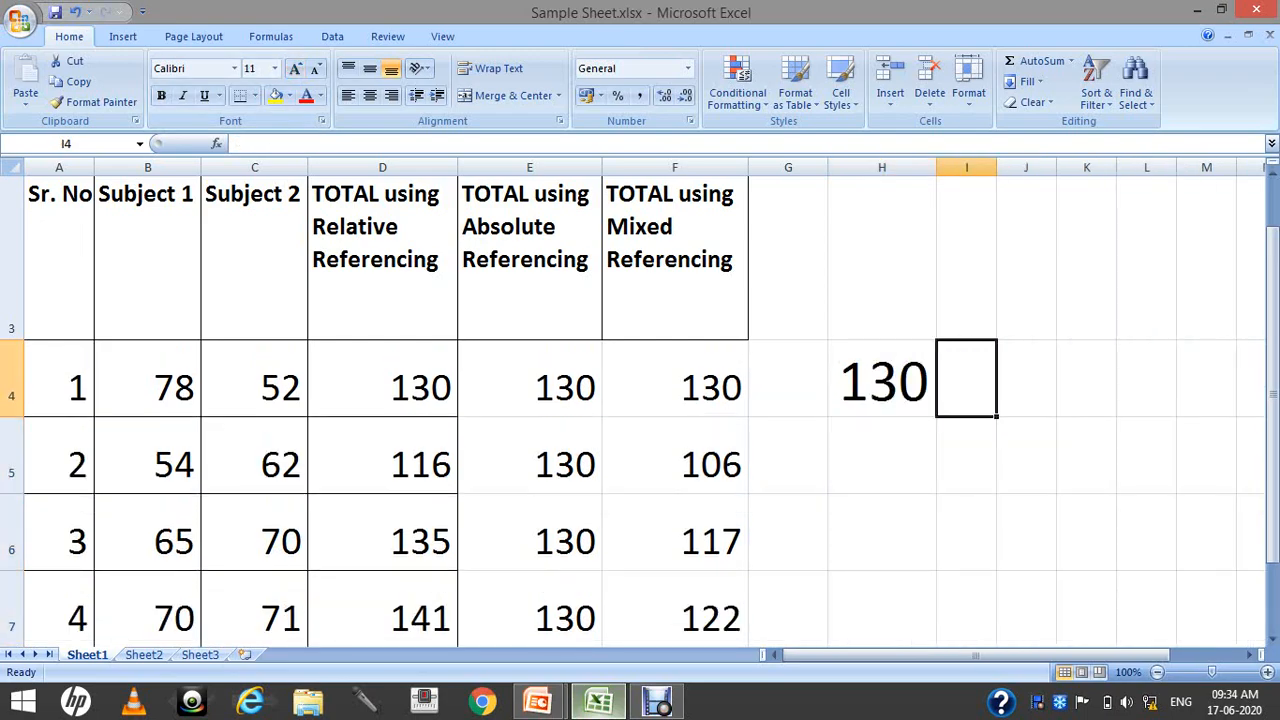
pyautogui.write('R')
pyautogui.press('Return')
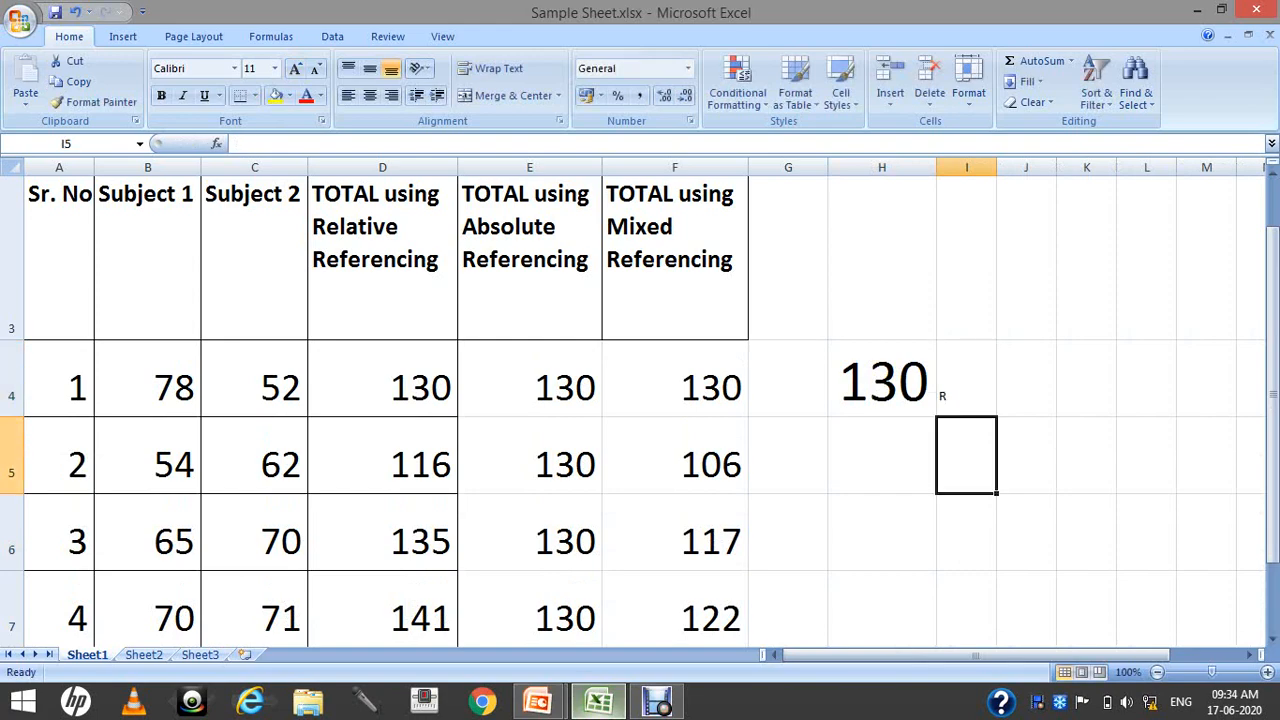
pyautogui.click(966, 378)
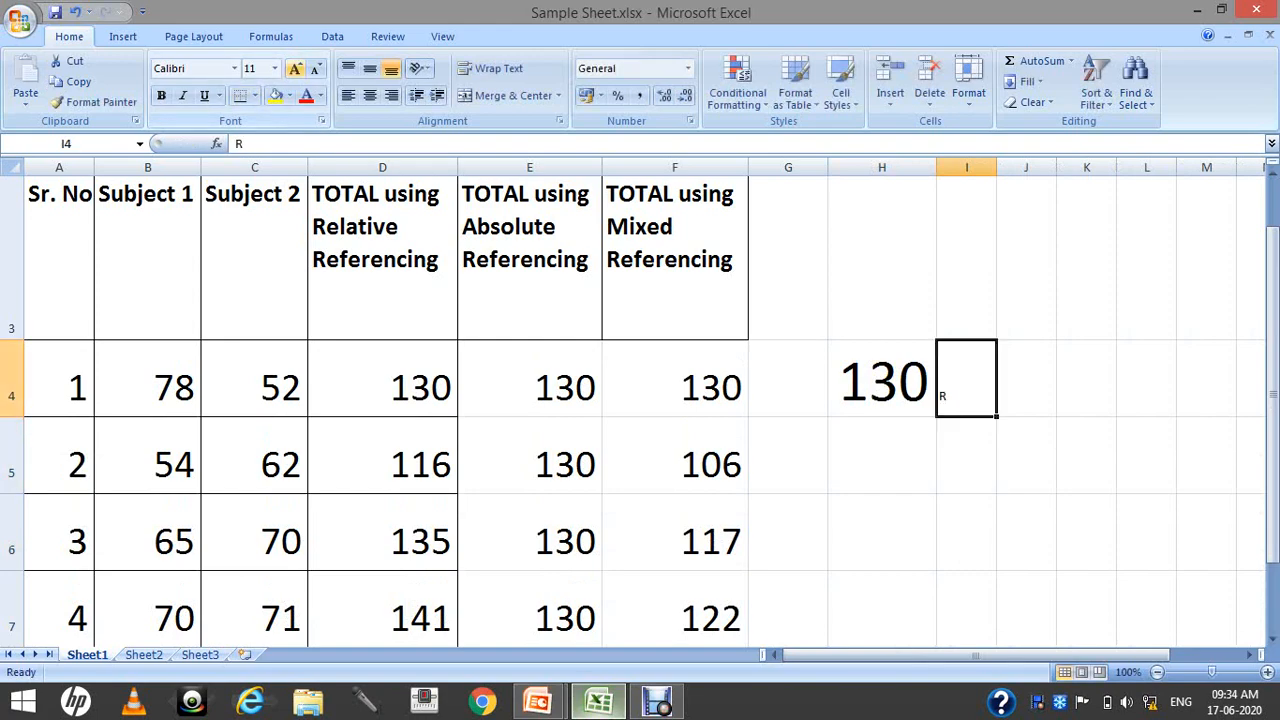
pyautogui.click(295, 68)
pyautogui.click(295, 68)
pyautogui.click(295, 68)
pyautogui.click(295, 68)
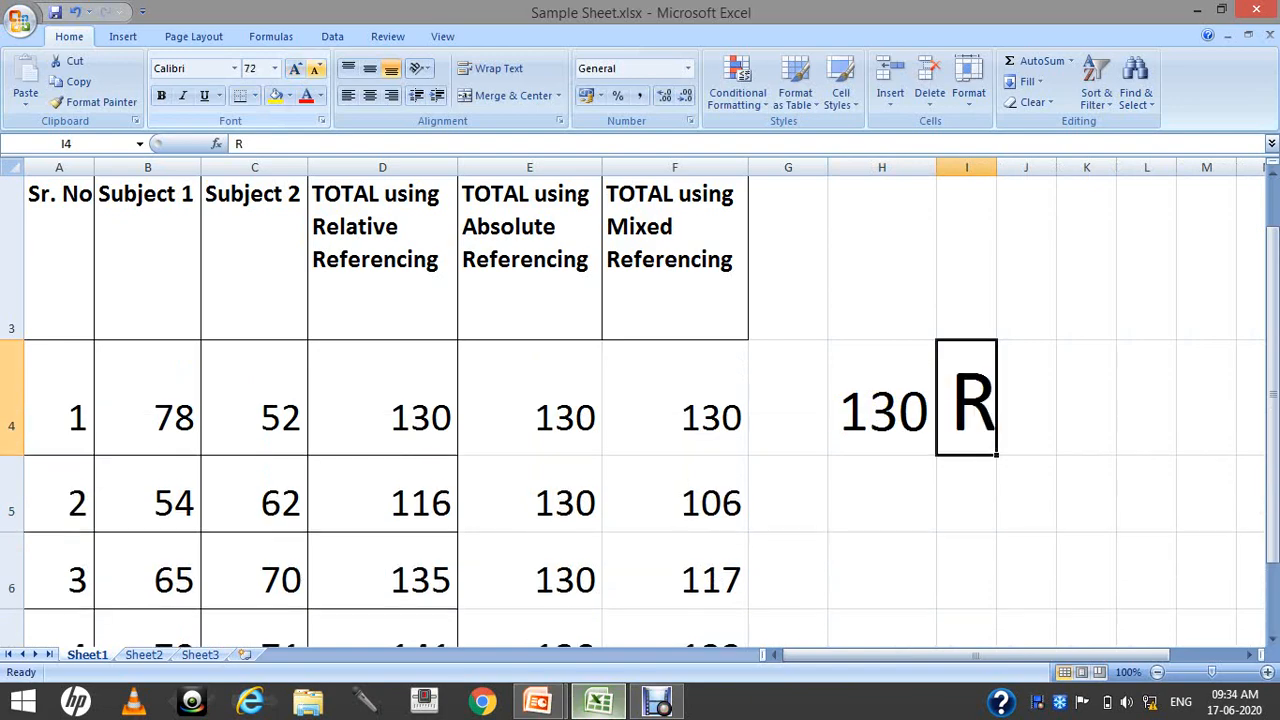
pyautogui.click(316, 68)
# Copy the relative-reference total from H4 into H5 and compare its formula with the one in D5
pyautogui.click(881, 455)
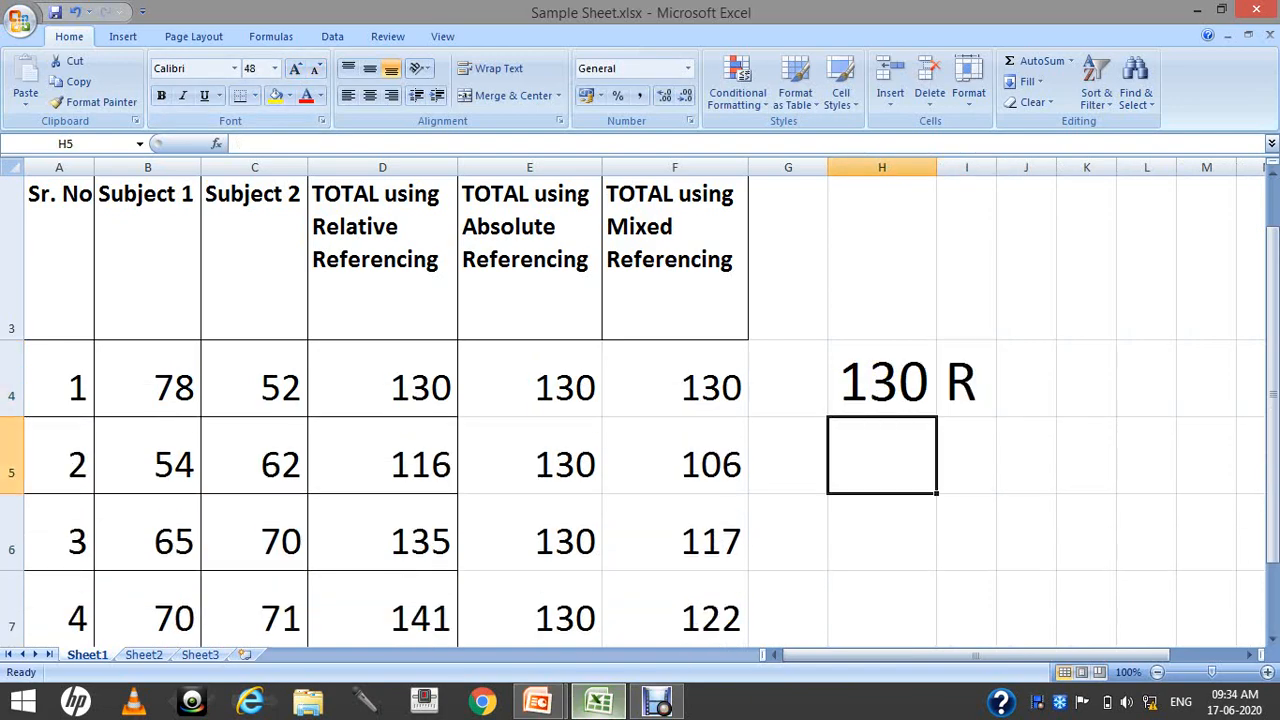
pyautogui.click(881, 378)
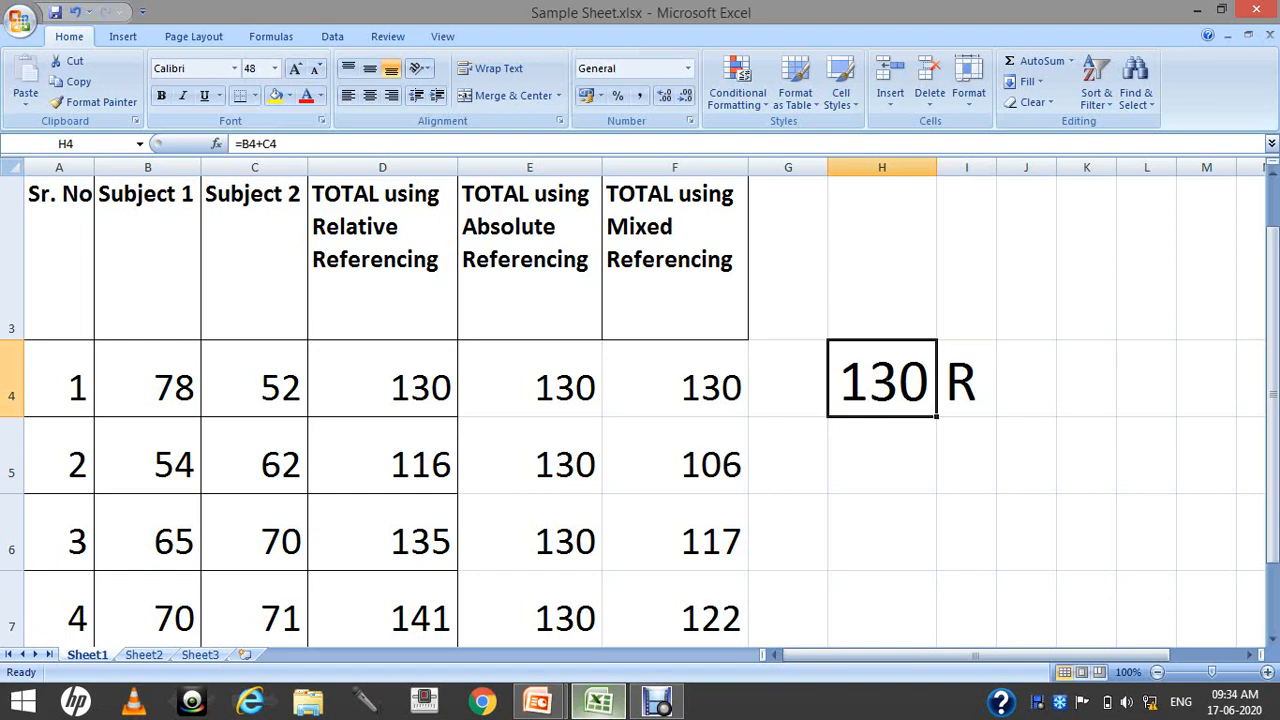
pyautogui.hotkey('ctrl', 'c')
pyautogui.click(881, 455)
pyautogui.hotkey('ctrl', 'v')
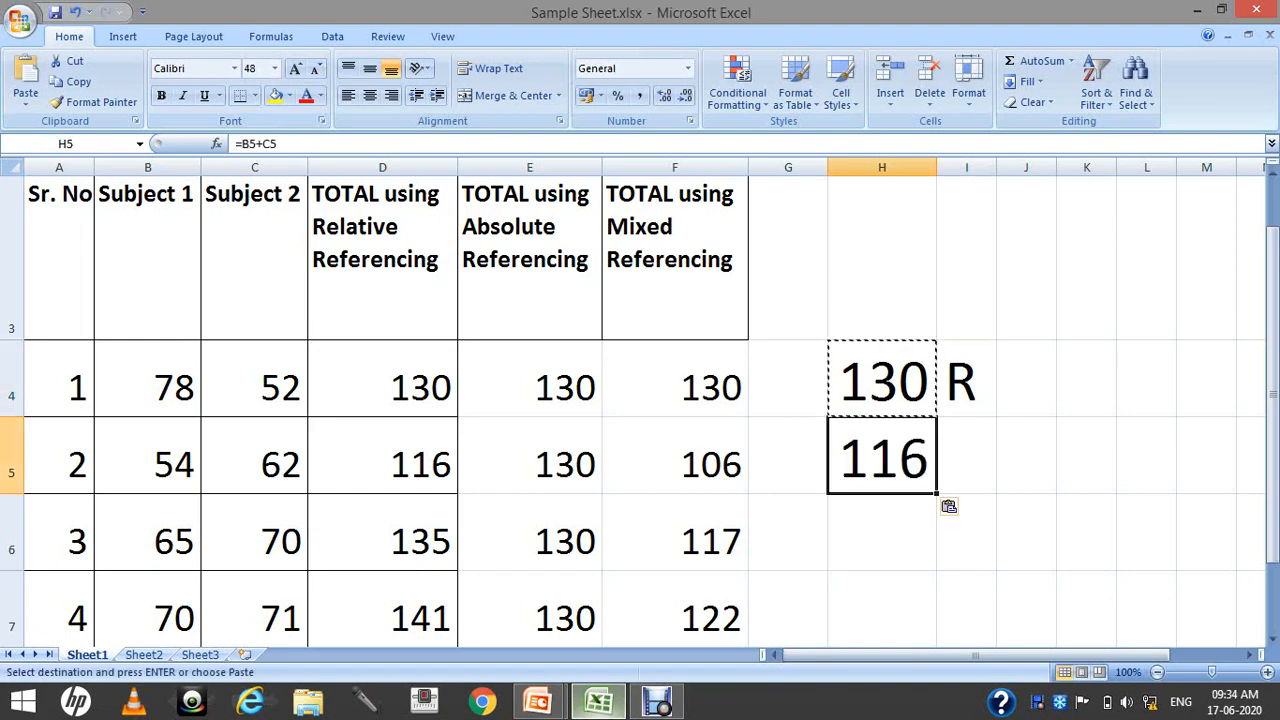
pyautogui.press('Left')
pyautogui.press('Left')
pyautogui.press('Left')
pyautogui.press('Left')
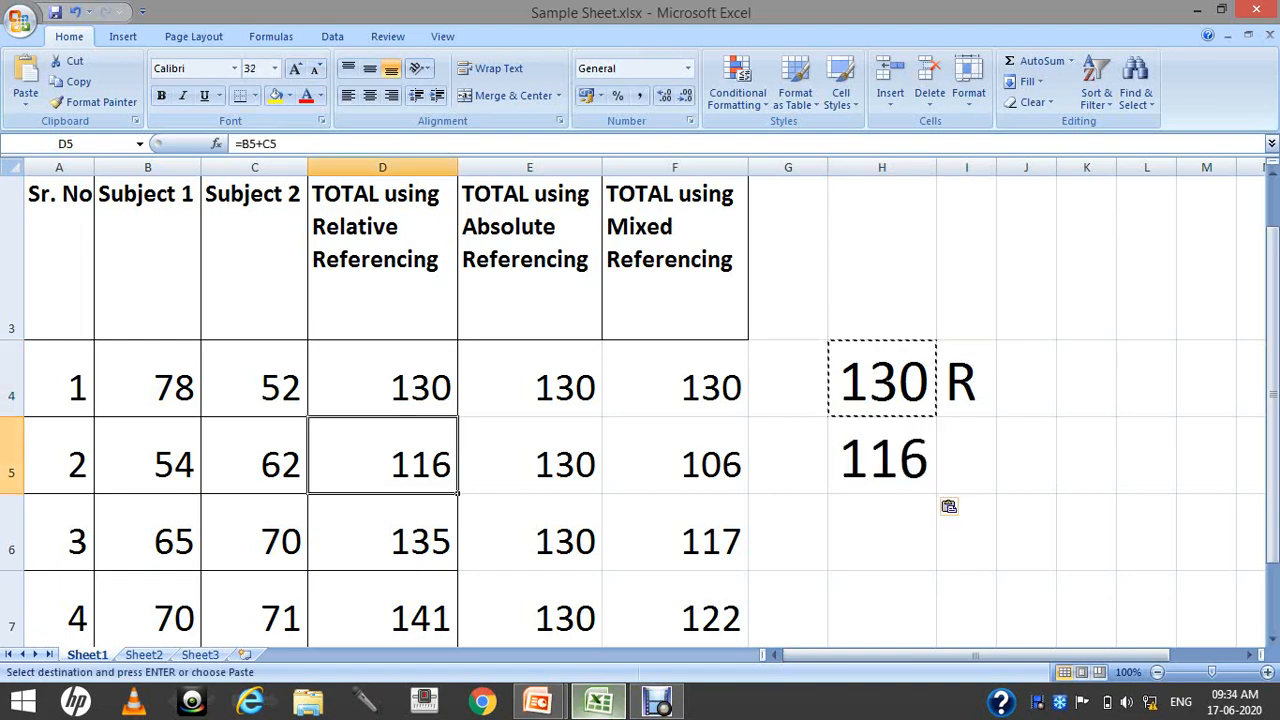
# Change the formula in H5 to absolute references so it reads =$B$5+$C$5
pyautogui.press('Right')
pyautogui.press('Right')
pyautogui.press('Right')
pyautogui.press('Right')
pyautogui.press('F2')
pyautogui.press('Left')
pyautogui.press('Left')
pyautogui.press('Left')
pyautogui.press('Left')
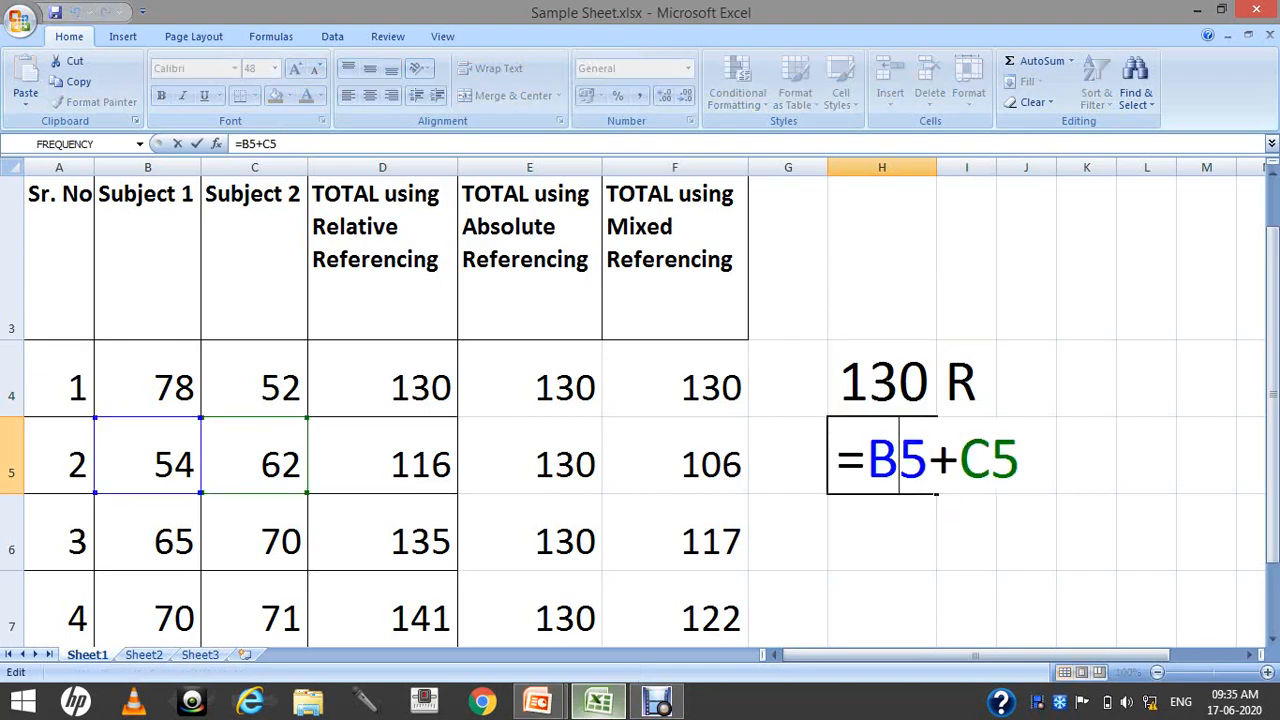
pyautogui.press('Left')
pyautogui.write('$')
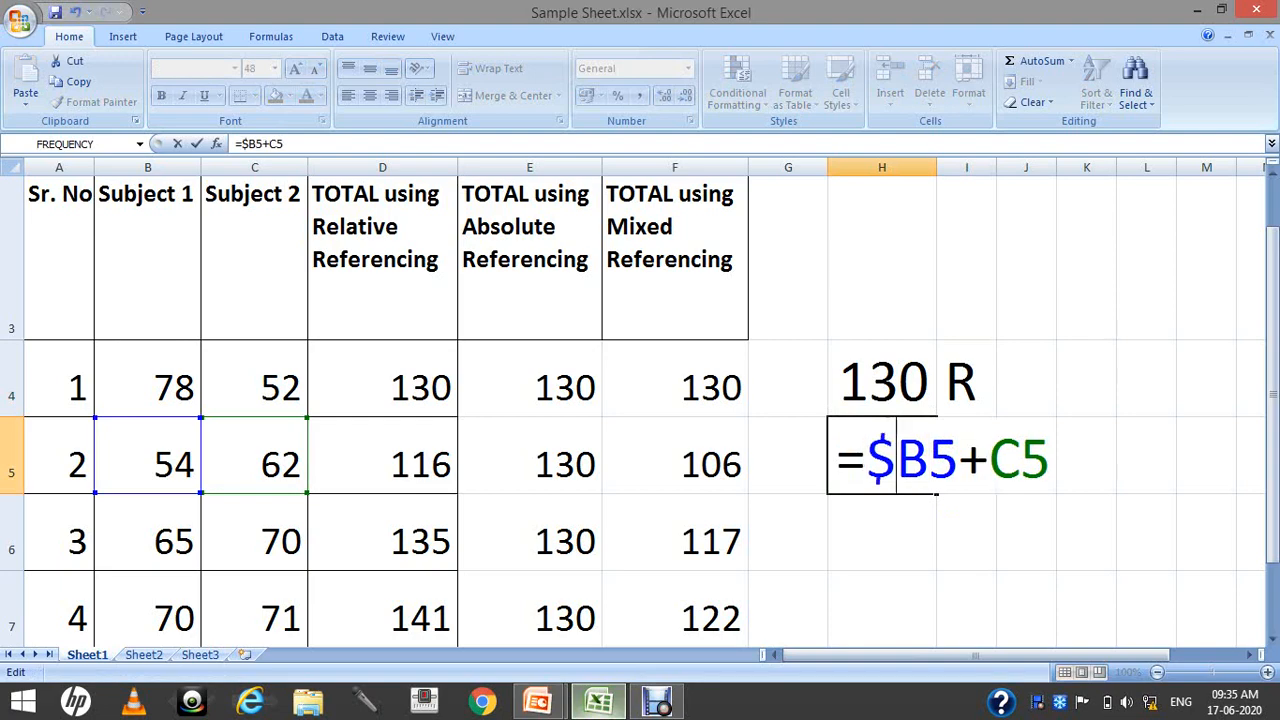
pyautogui.press('Right')
pyautogui.write('$')
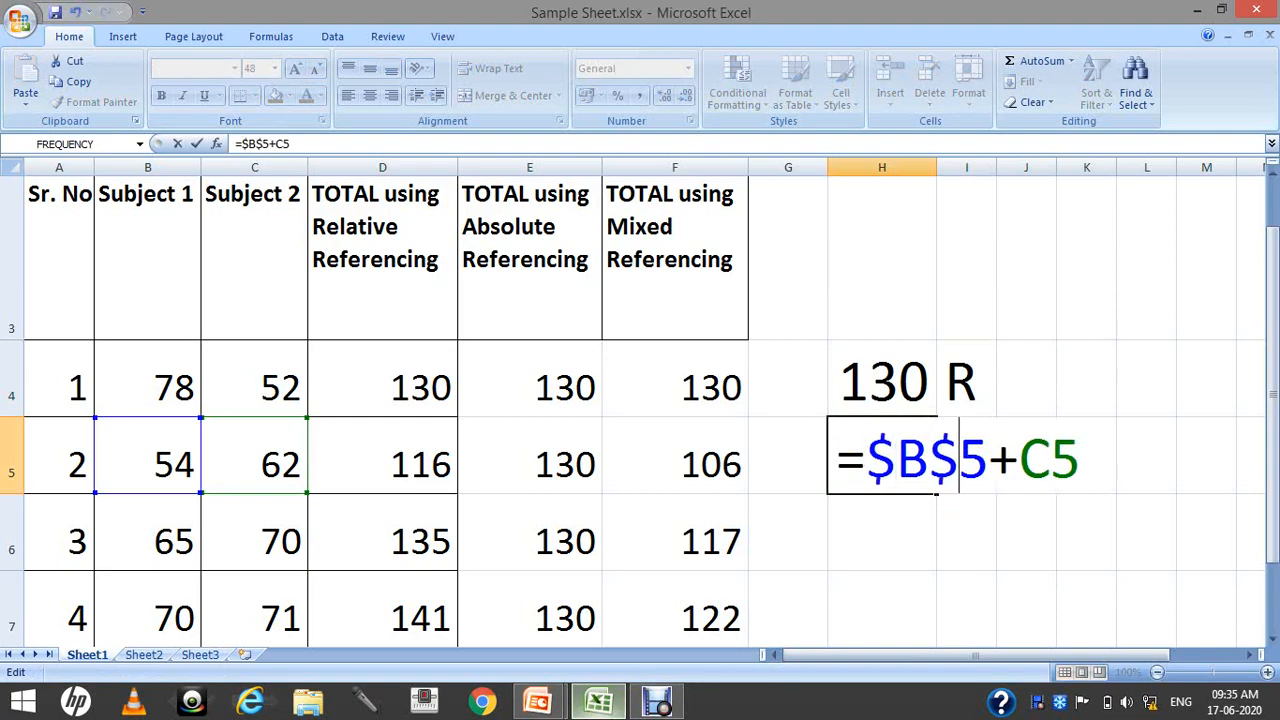
pyautogui.press('Right')
pyautogui.press('Right')
pyautogui.write('$')
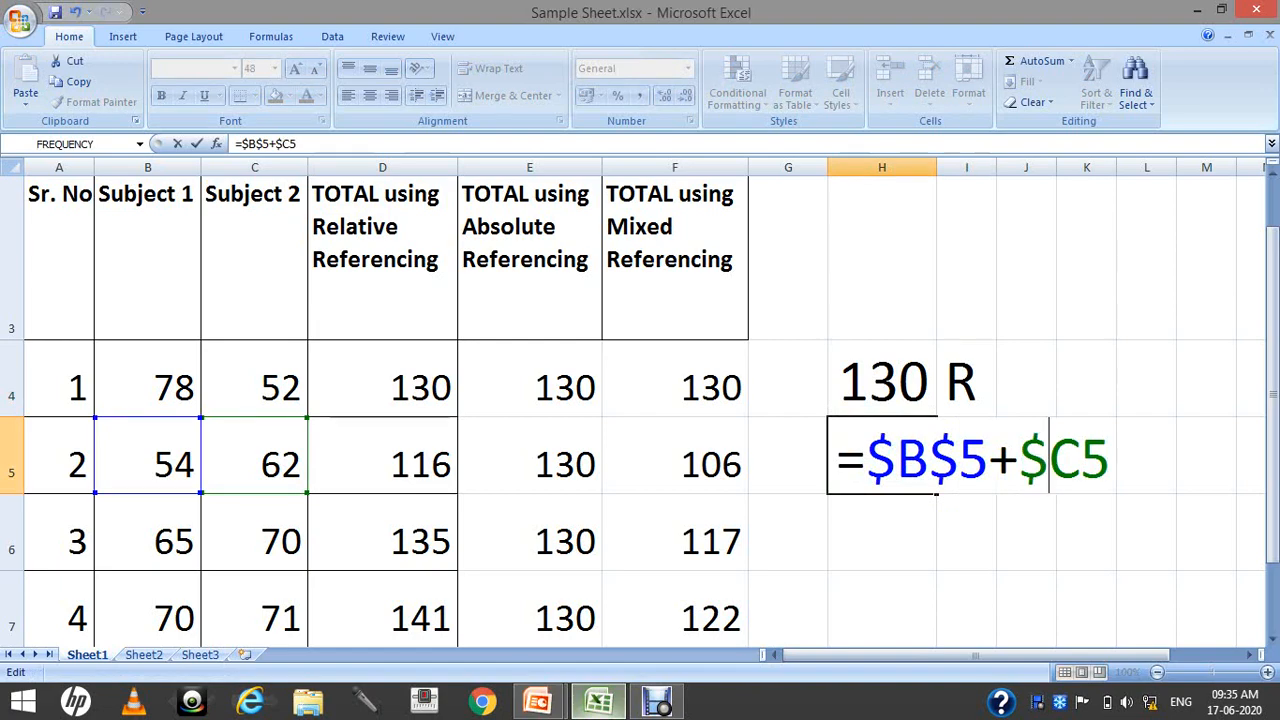
pyautogui.press('Right')
pyautogui.write('$')
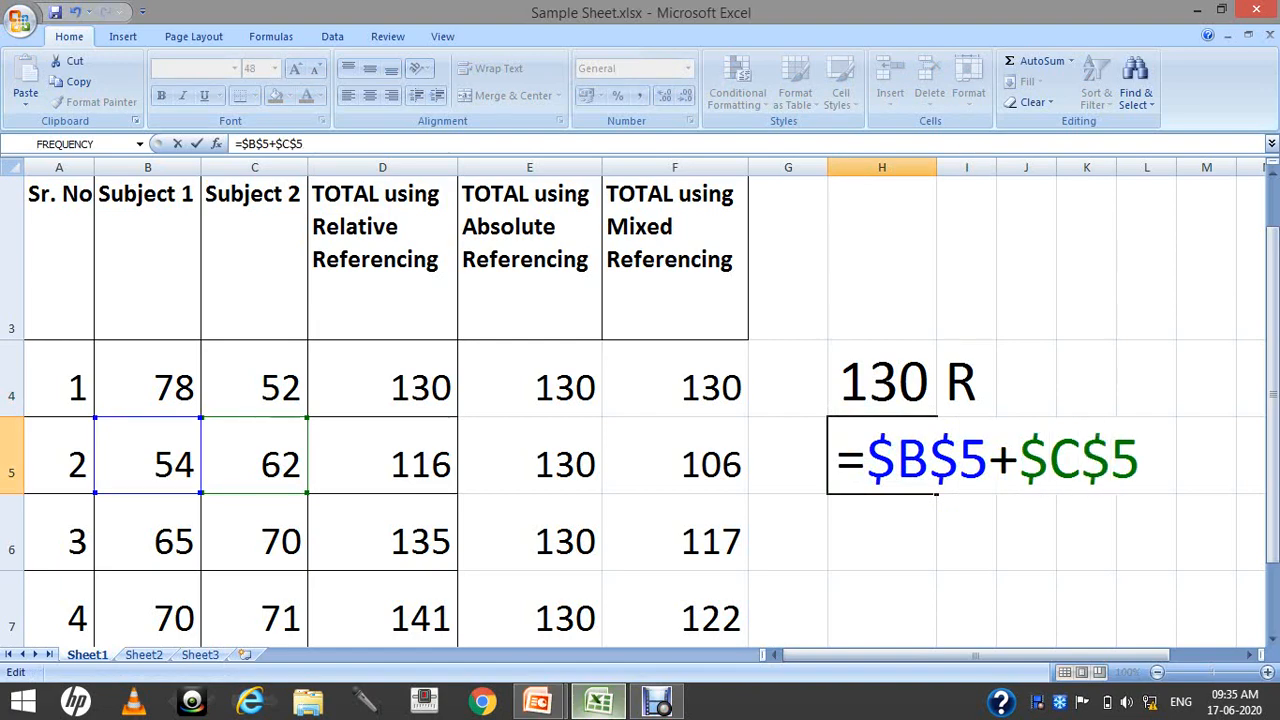
pyautogui.press('Return')
# Copy the absolute-reference total from H5 into H6 and examine which cells the pasted formula refers to
pyautogui.click(882, 455)
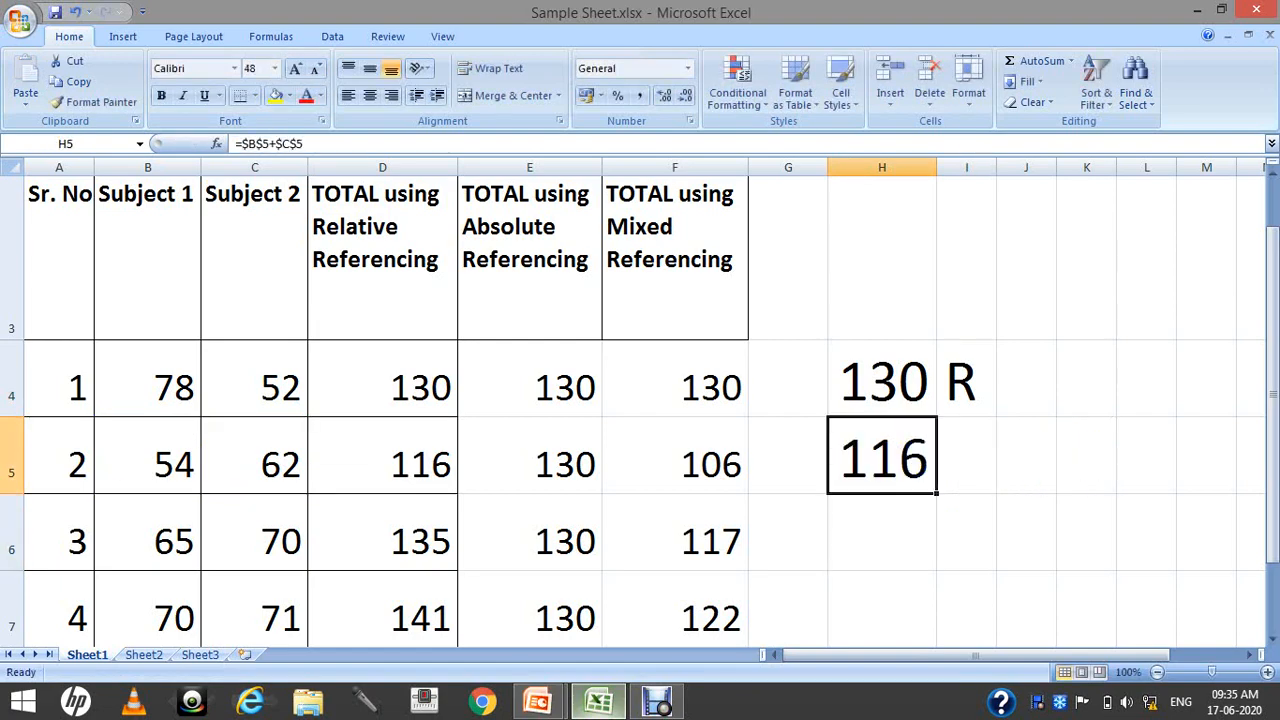
pyautogui.hotkey('ctrl', 'c')
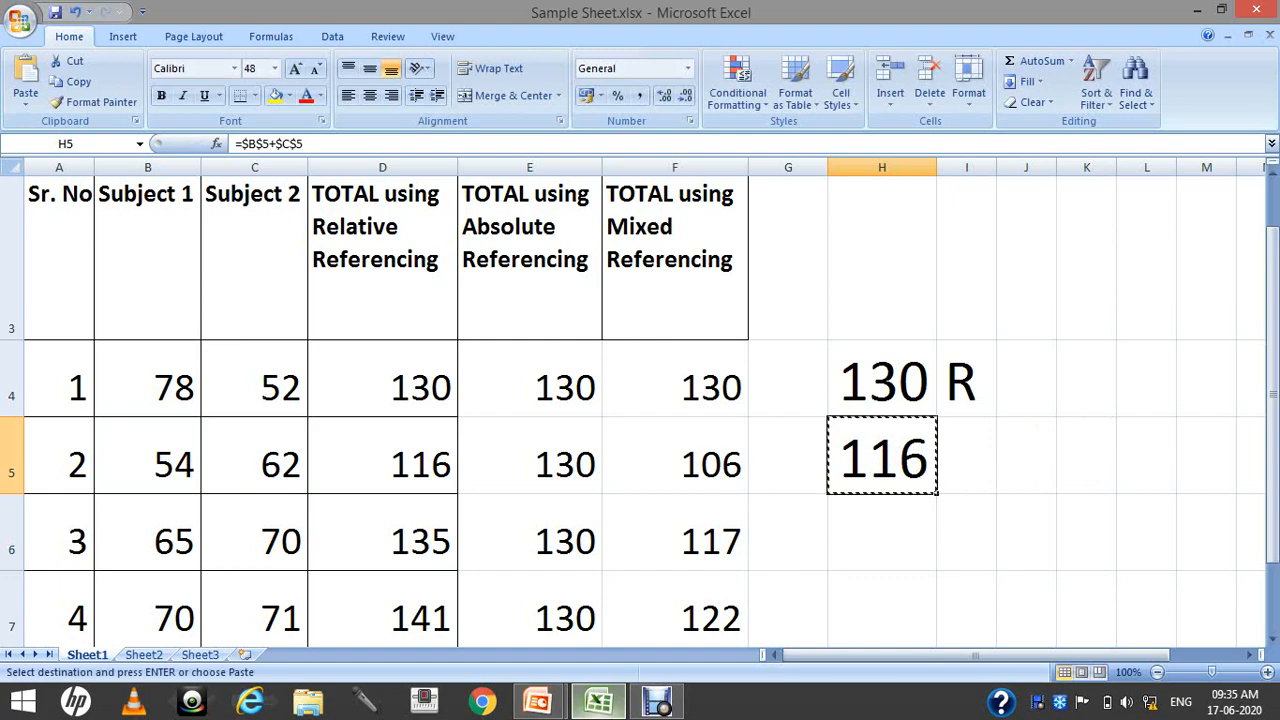
pyautogui.click(882, 532)
pyautogui.hotkey('ctrl', 'v')
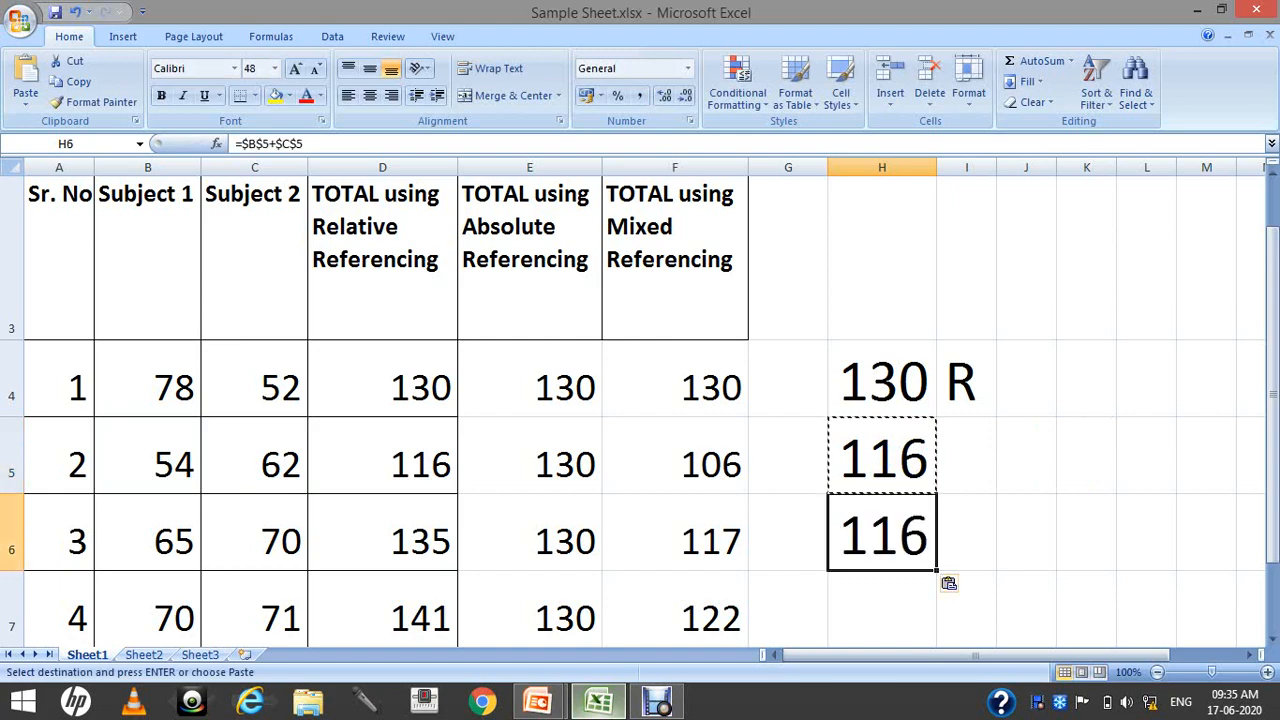
pyautogui.press('F2')
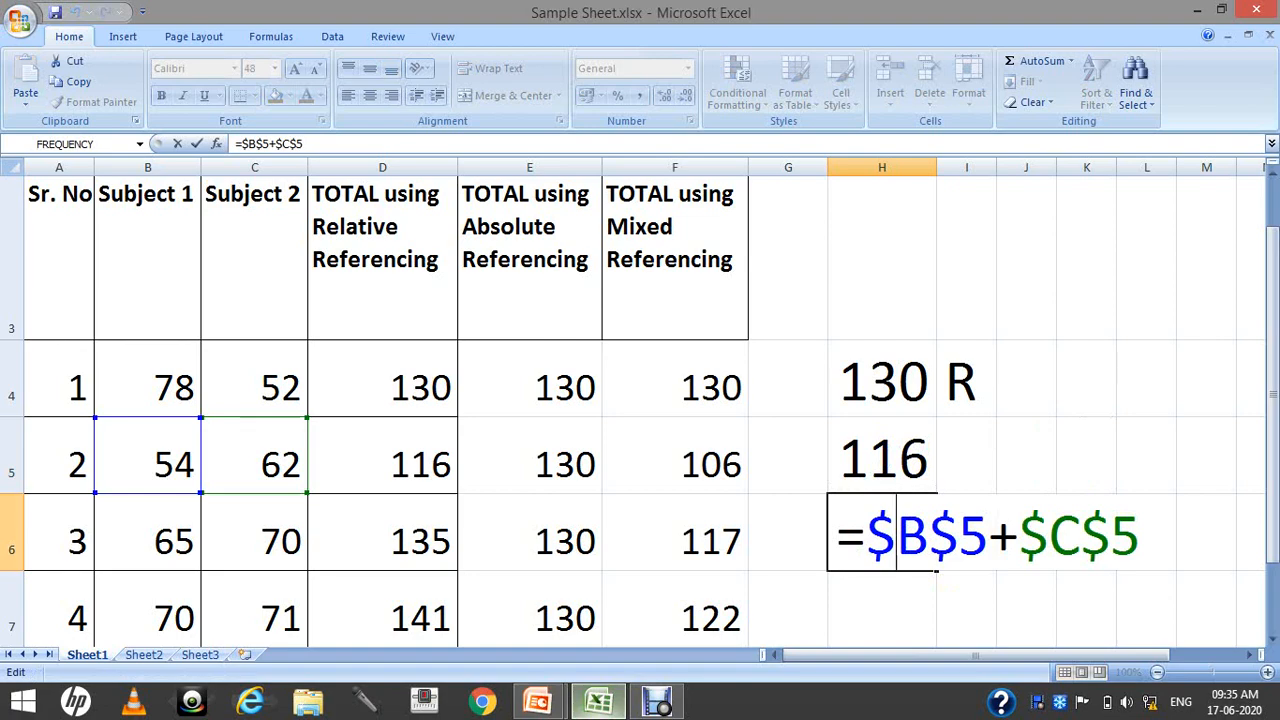
pyautogui.click(966, 609)
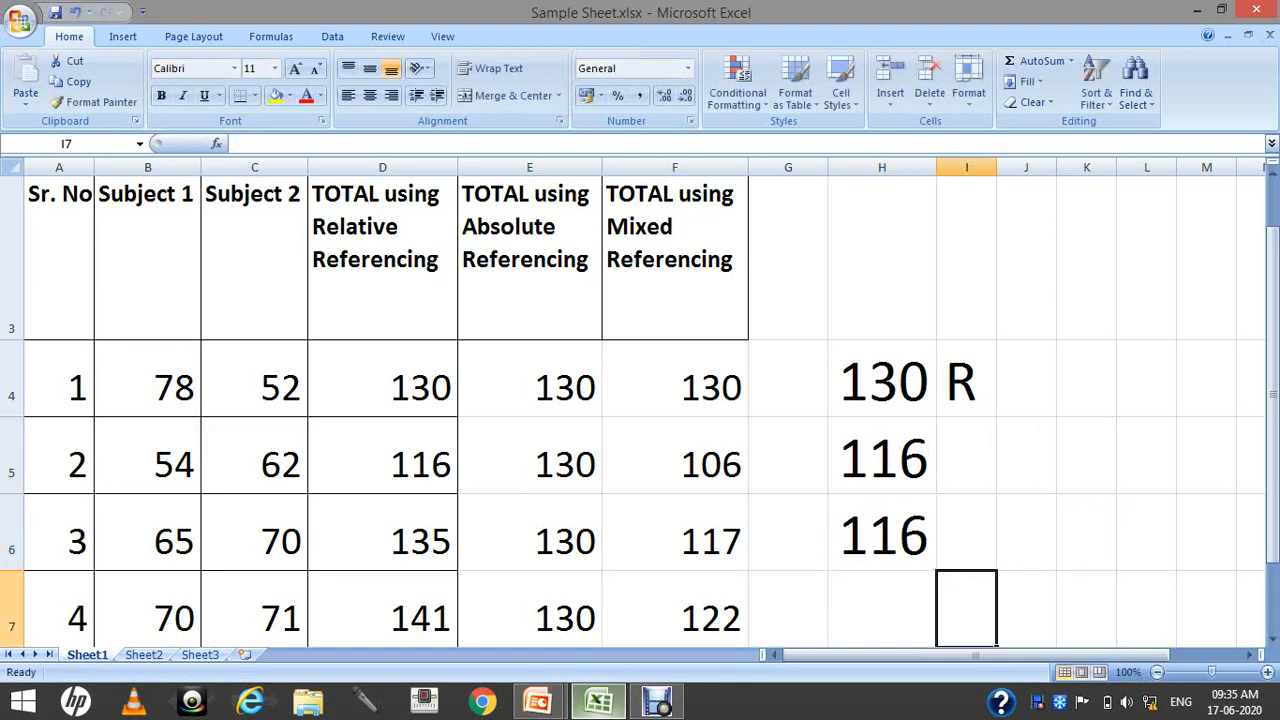
pyautogui.click(882, 534)
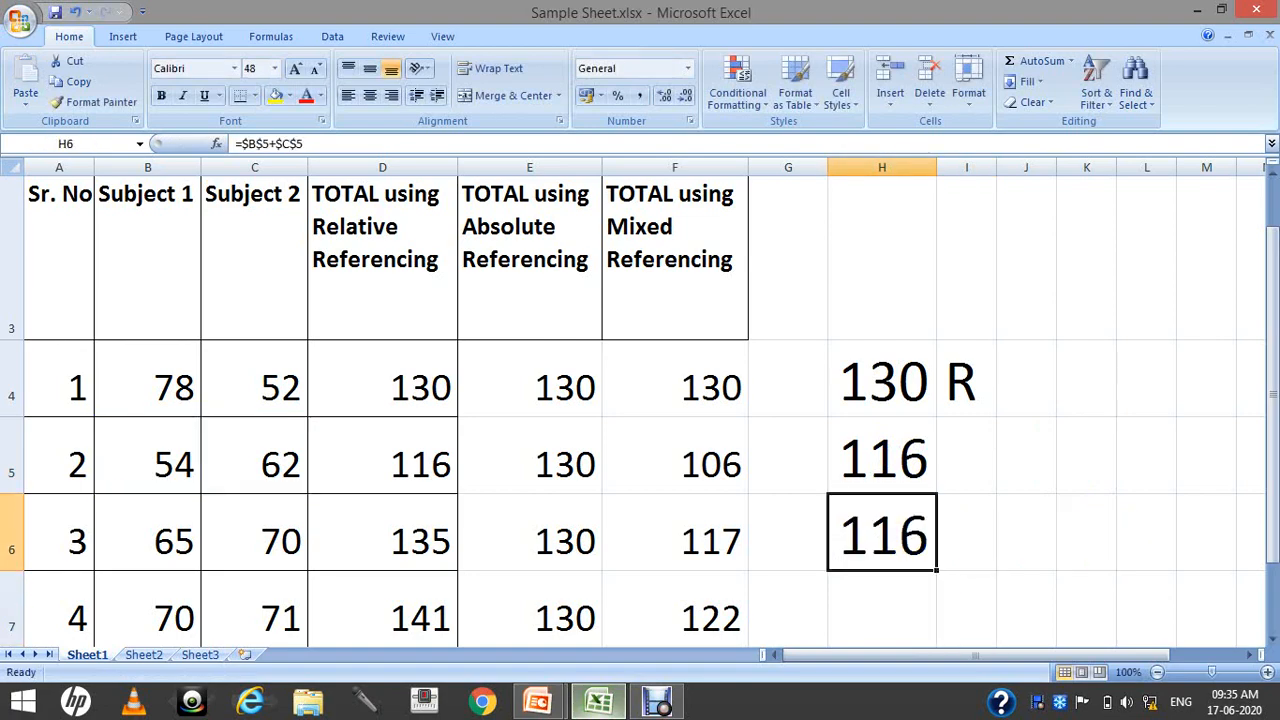